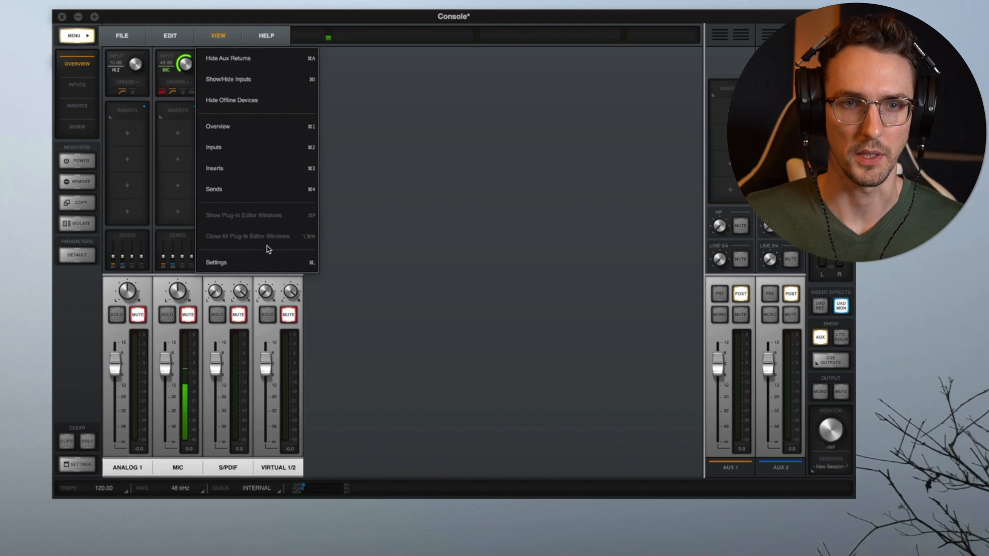
Step: Check which Apollo Twin X sources are assigned to input channels 3 and 4 in the I/O matrix of the Console settings
click(273, 257)
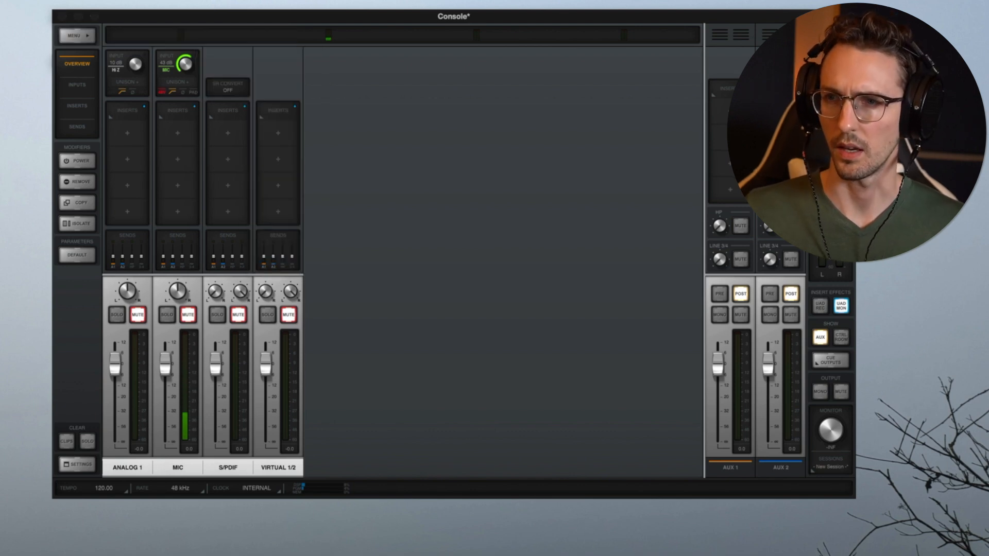
drag(533, 93, 194, 44)
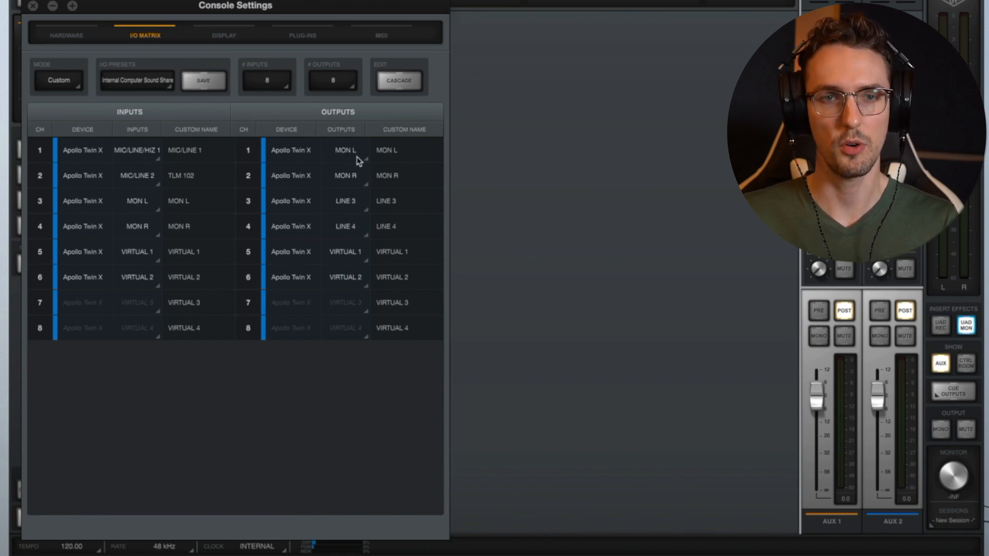
click(135, 205)
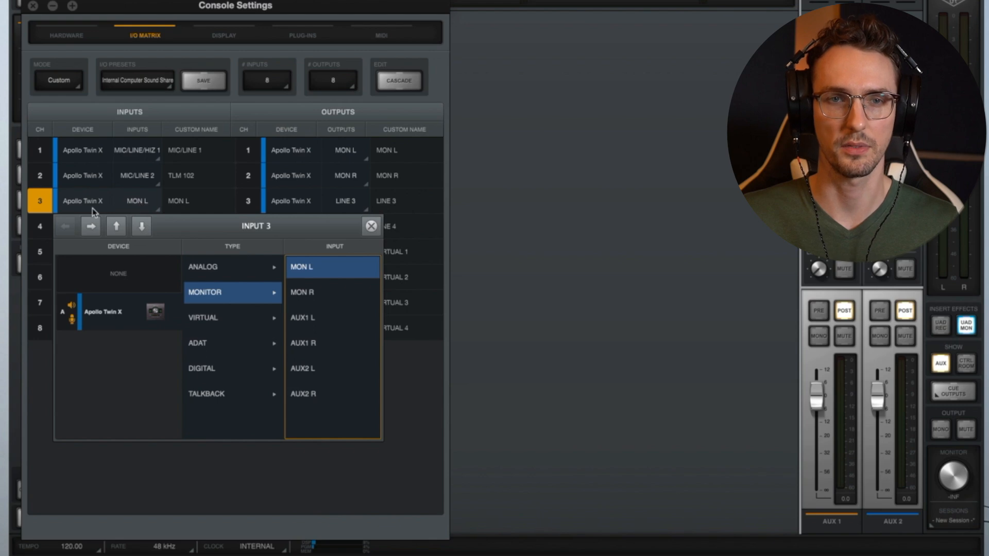
click(371, 227)
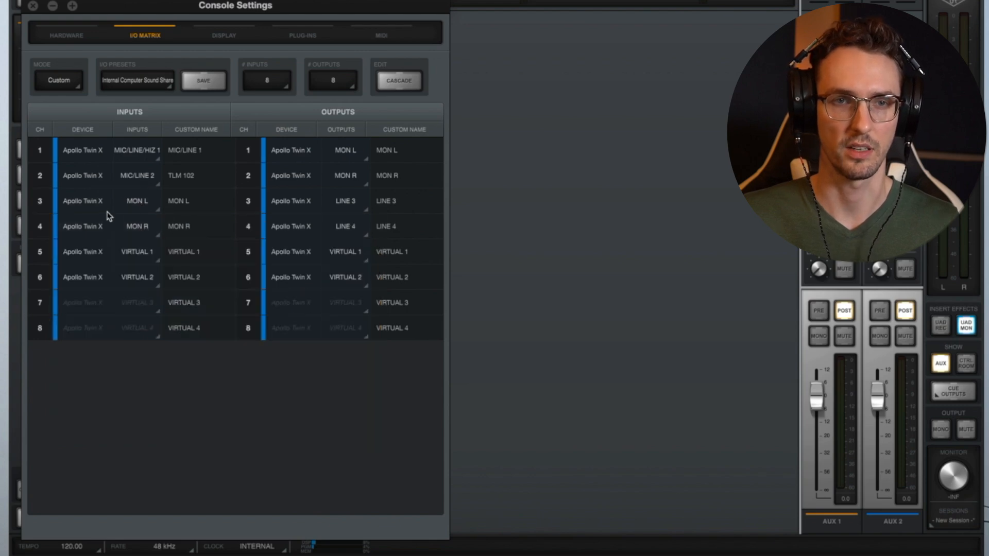
click(135, 228)
click(371, 251)
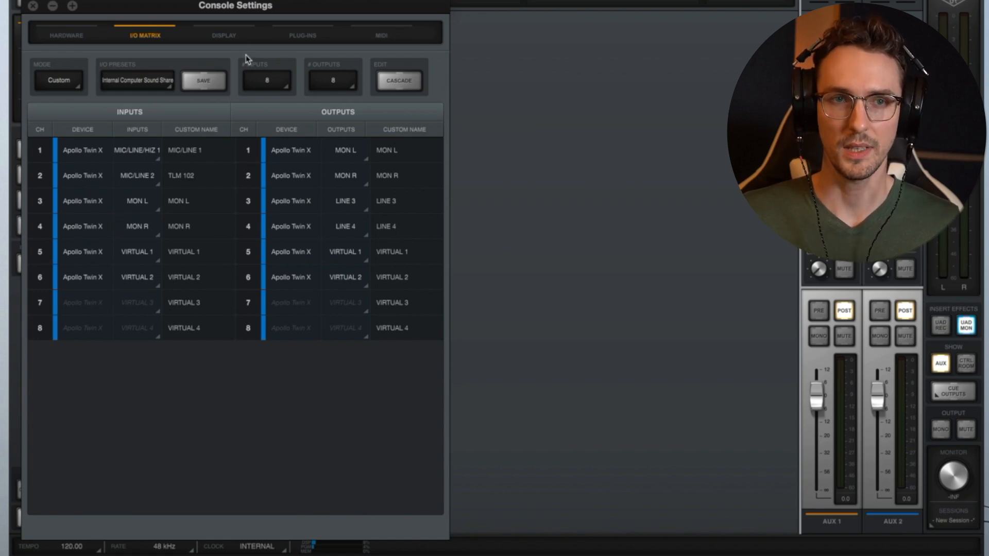
drag(114, 11, 77, 70)
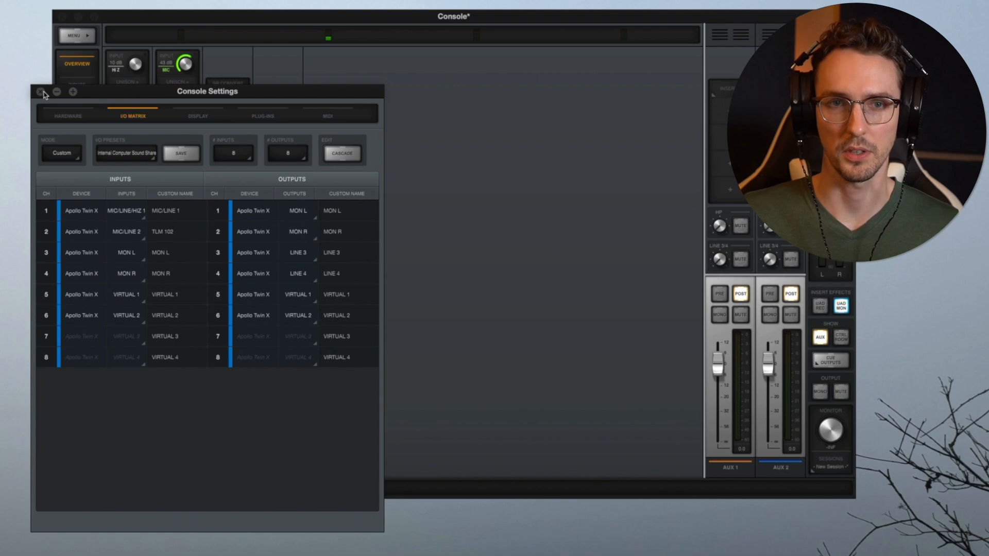
click(0, 65)
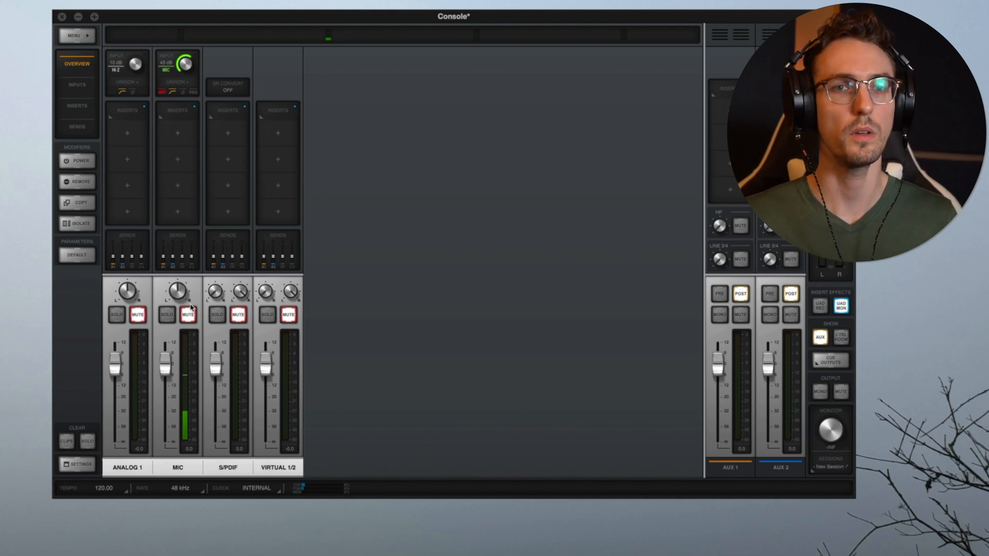
click(62, 17)
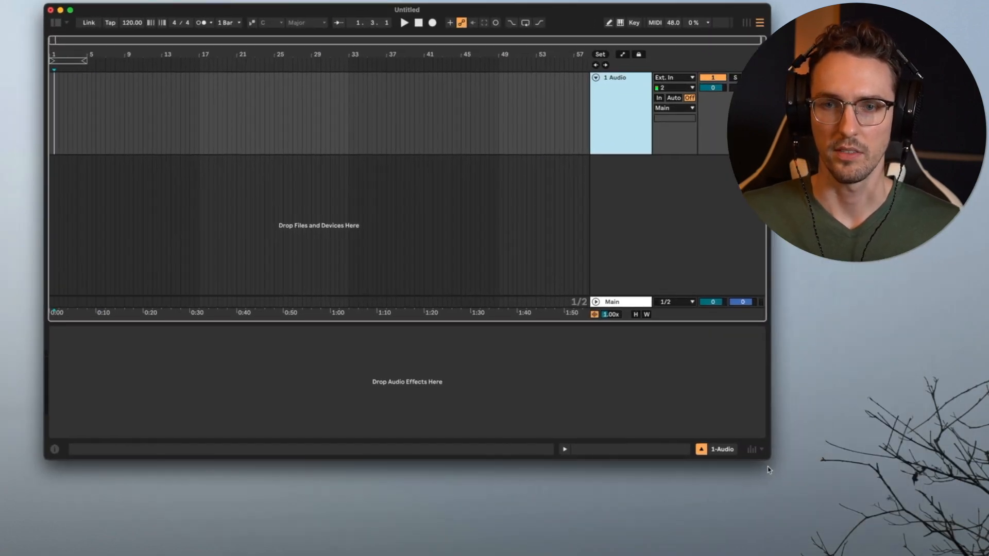
Step: Switch to Ableton Live, enlarge its window and set the audio track's external input to channels 3/4
drag(769, 461, 858, 553)
click(490, 93)
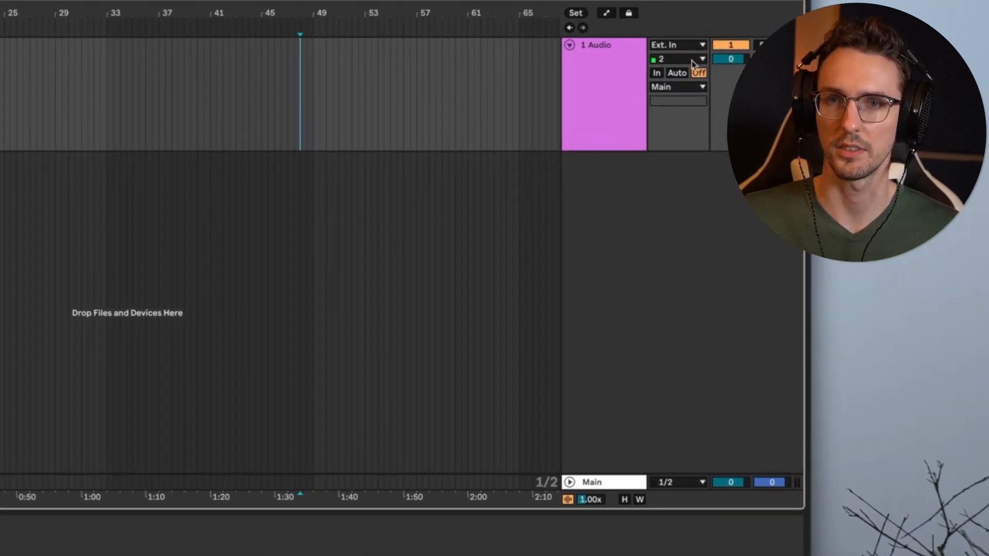
click(692, 63)
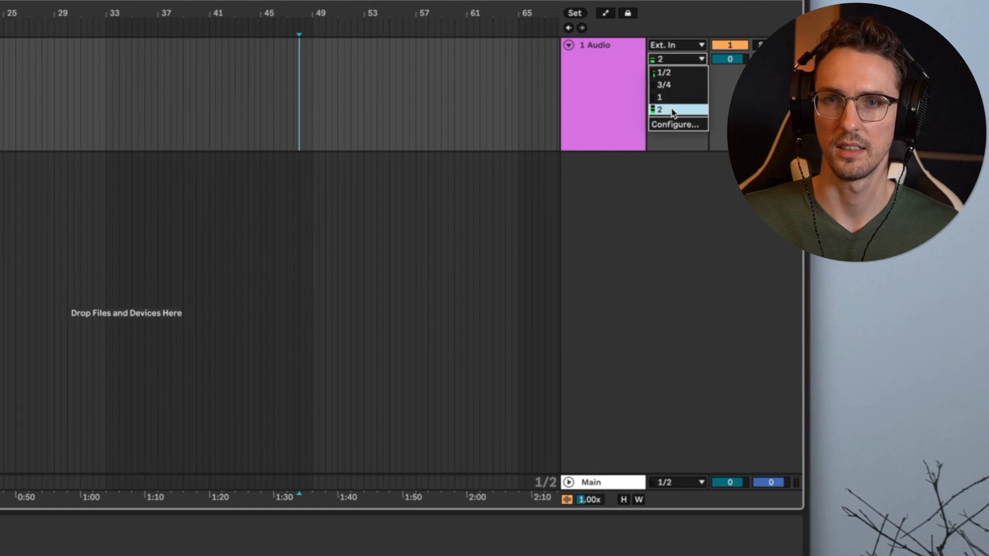
click(670, 85)
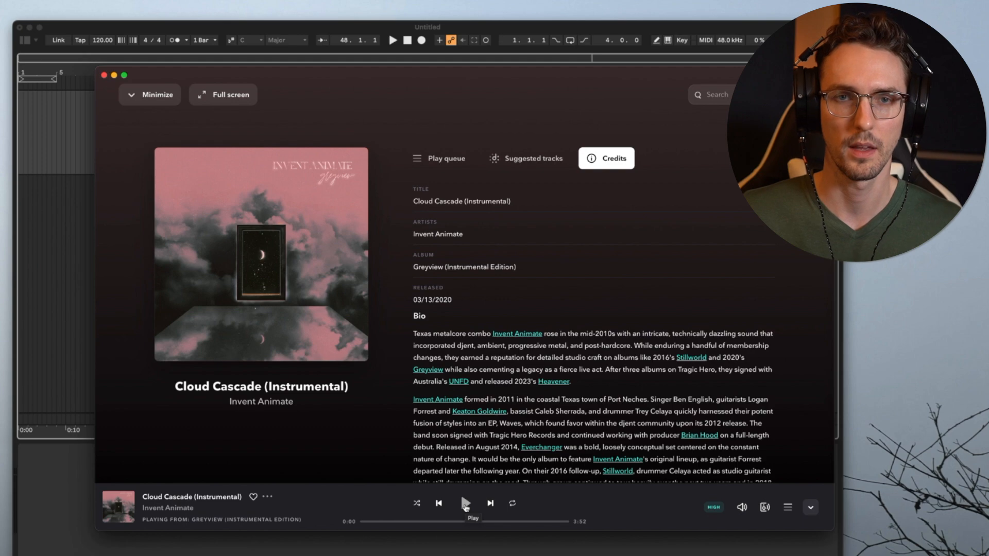
Step: Play Cloud Cascade (Instrumental) in the music player and check the input meter of the audio track in Ableton Live
click(465, 503)
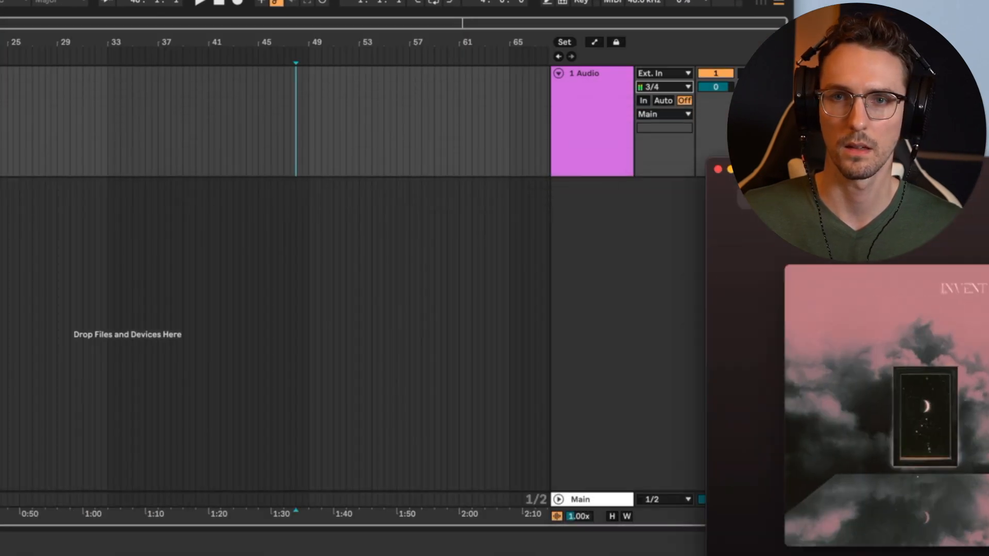
drag(773, 170, 988, 170)
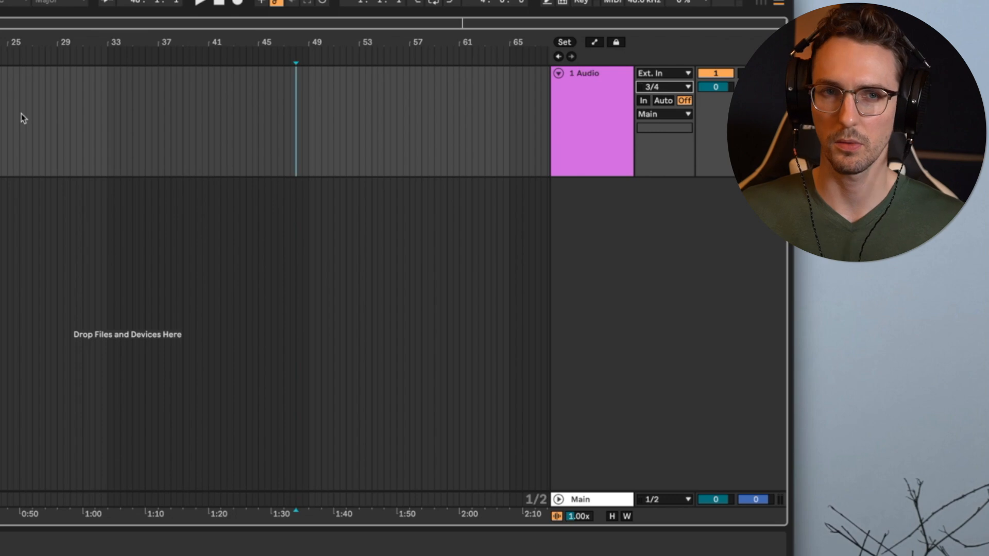
click(1, 121)
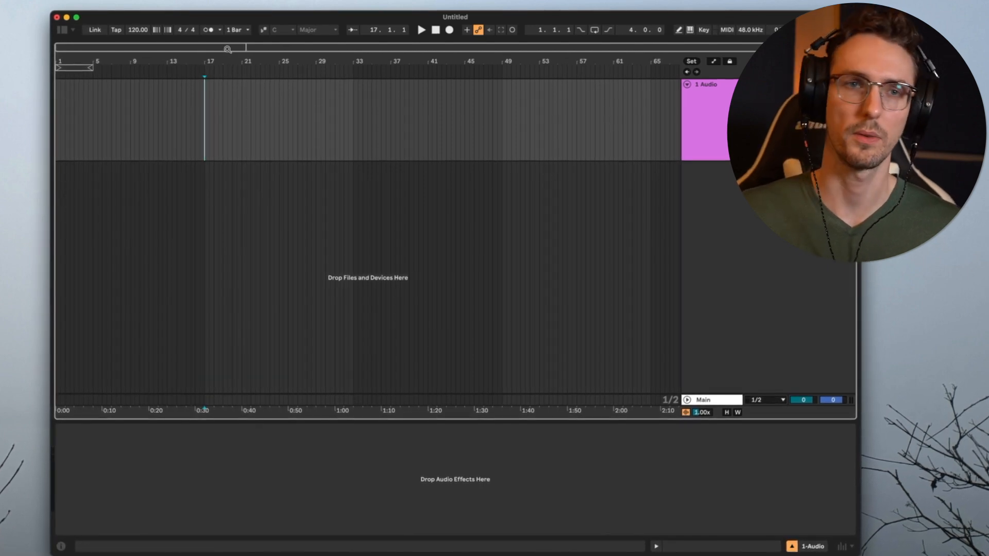
Step: Set the project tempo to 115 BPM and place the insert marker at bar 5 on the audio track
click(137, 33)
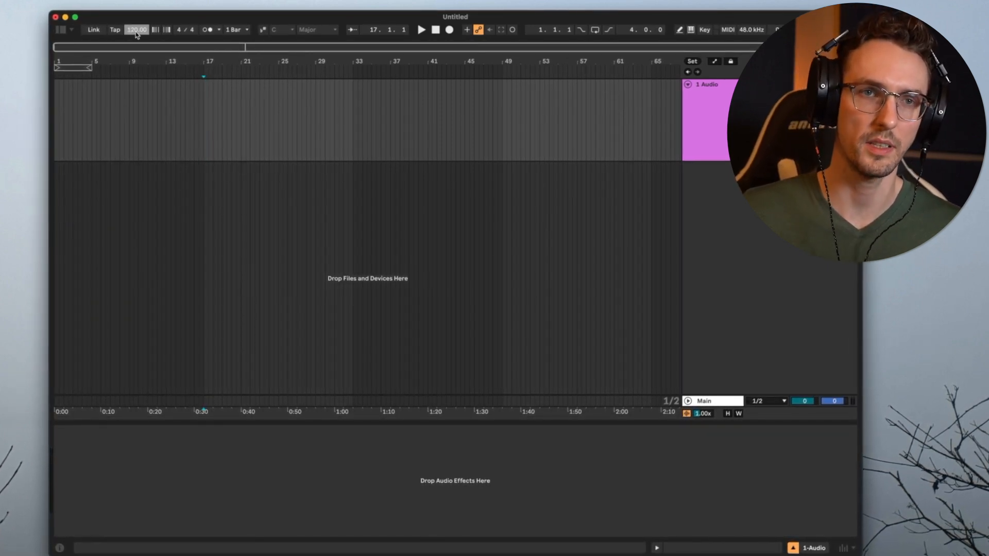
drag(137, 34, 137, 40)
click(149, 132)
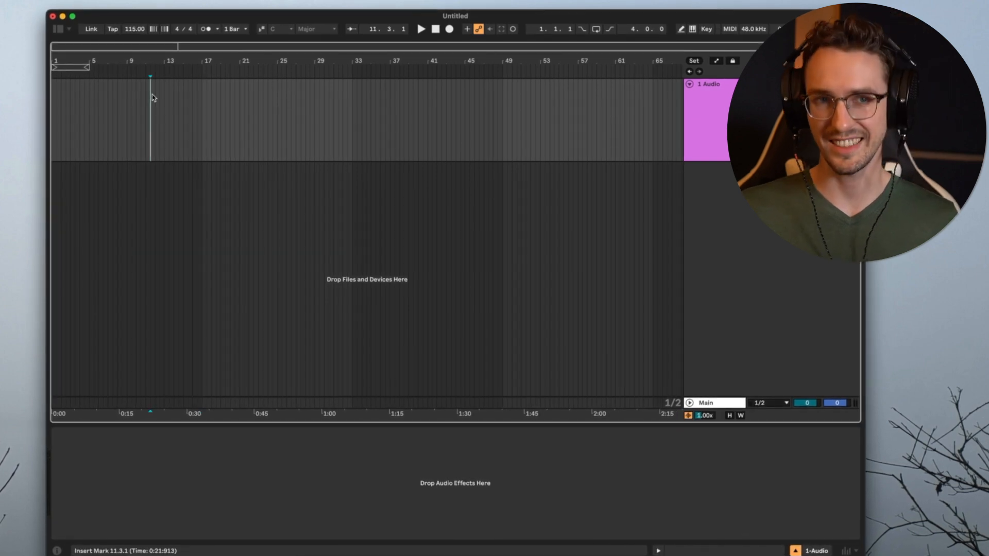
click(131, 129)
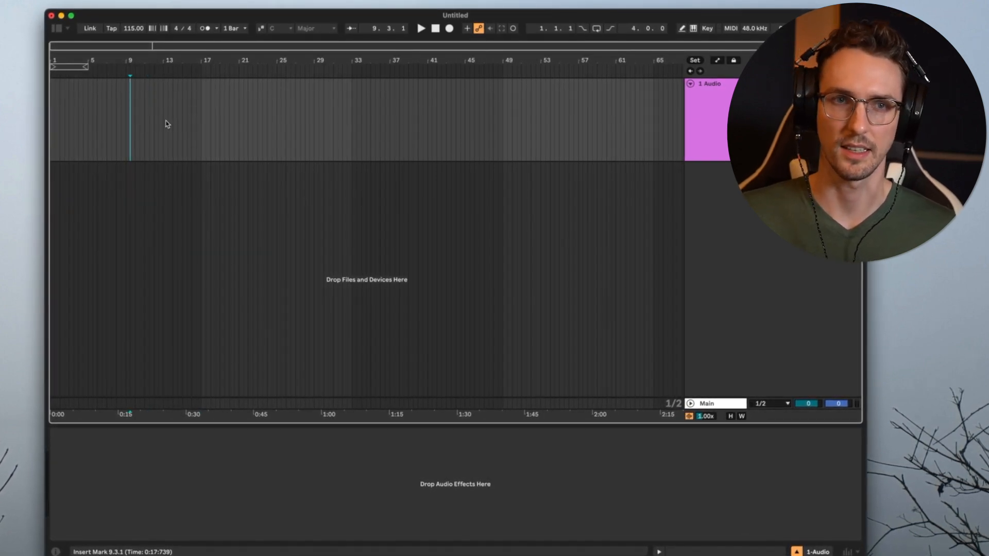
click(91, 128)
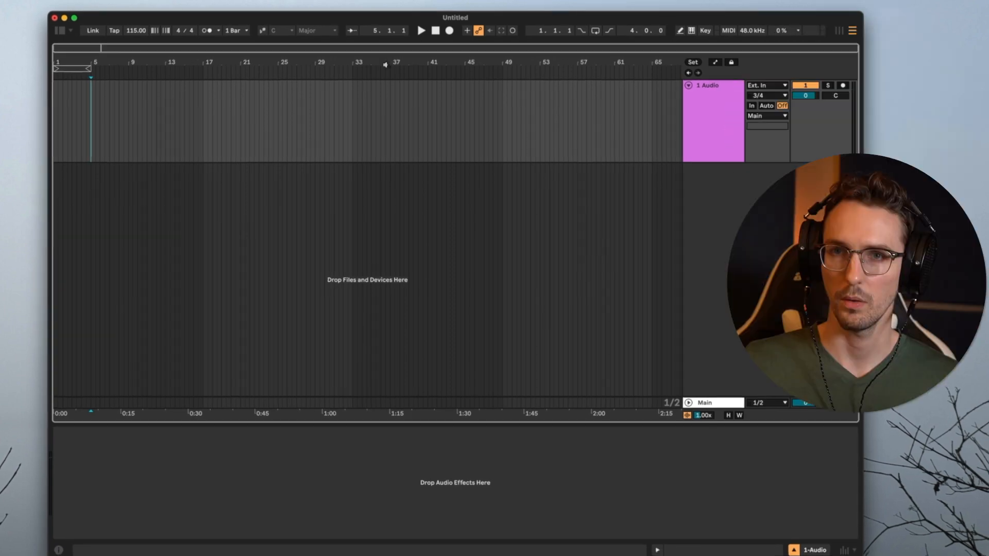
Step: Arm the audio track and record the full song into the arrangement from bar 5, stopping the recording once the song has ended
click(843, 85)
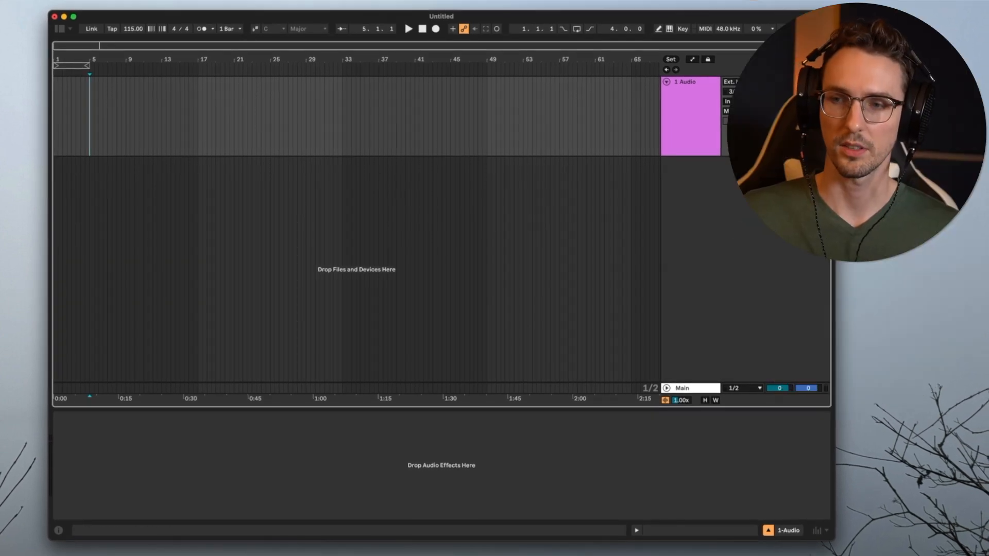
key(super+comma)
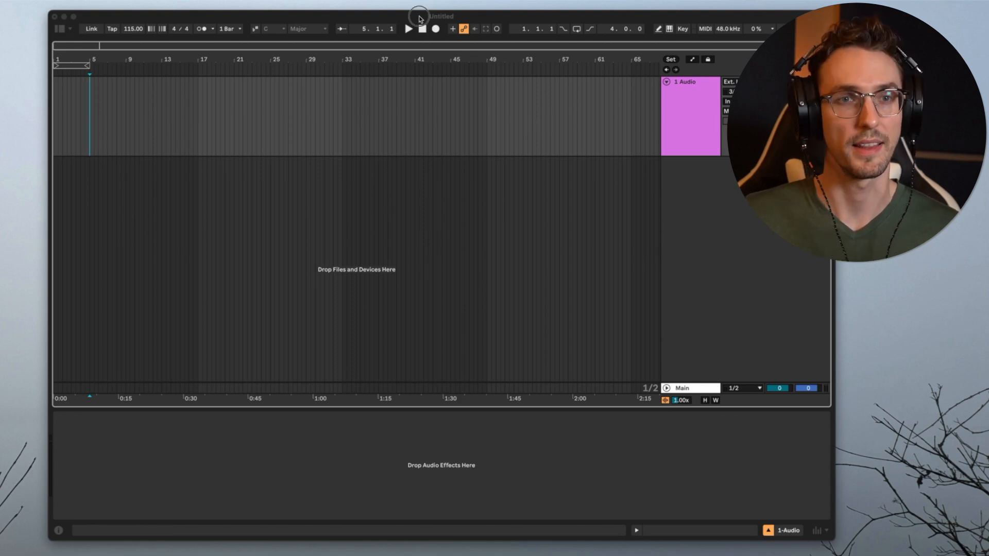
drag(419, 17, 413, 20)
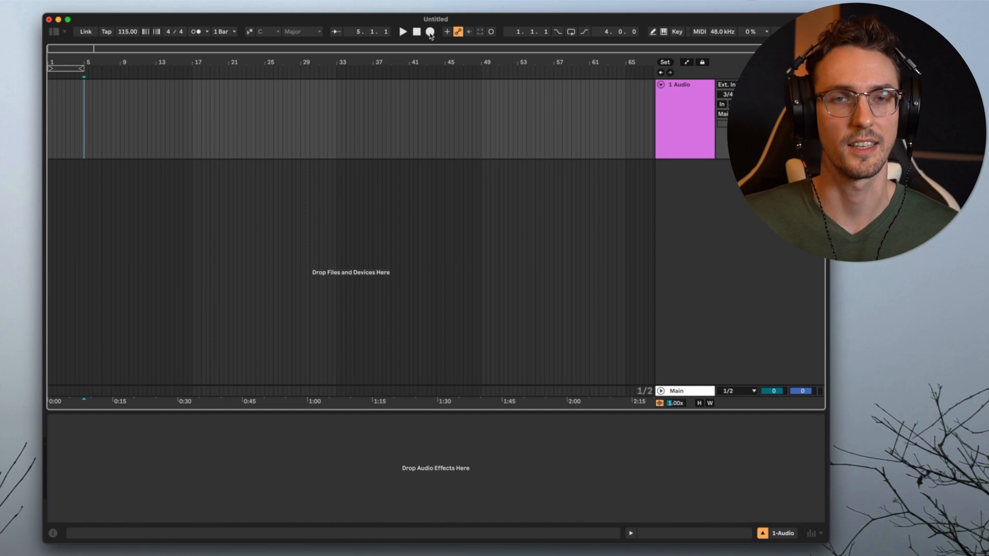
click(430, 32)
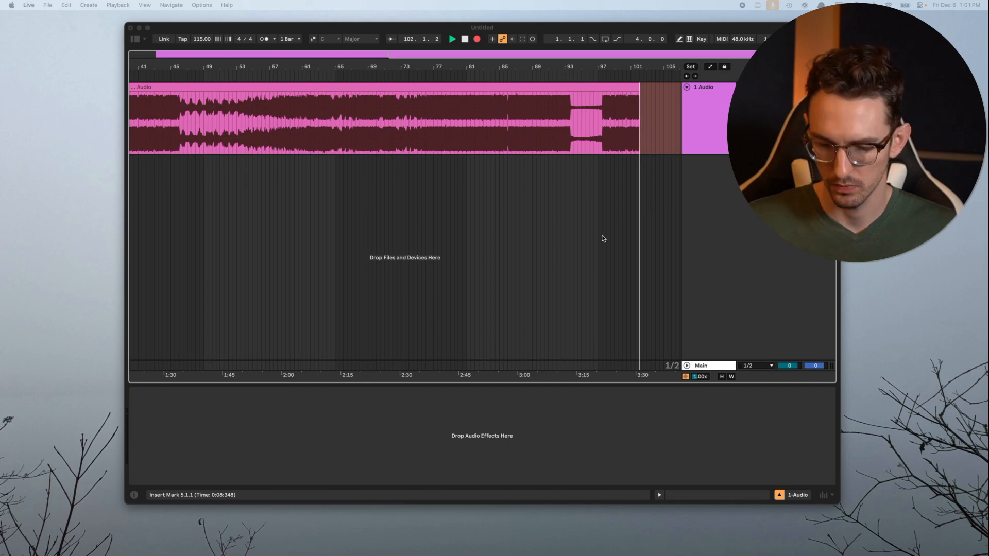
key(space)
Step: Trim the silence from the start of the recorded clip and move the clip to 4.4.3
scroll(634, 108, left, 10)
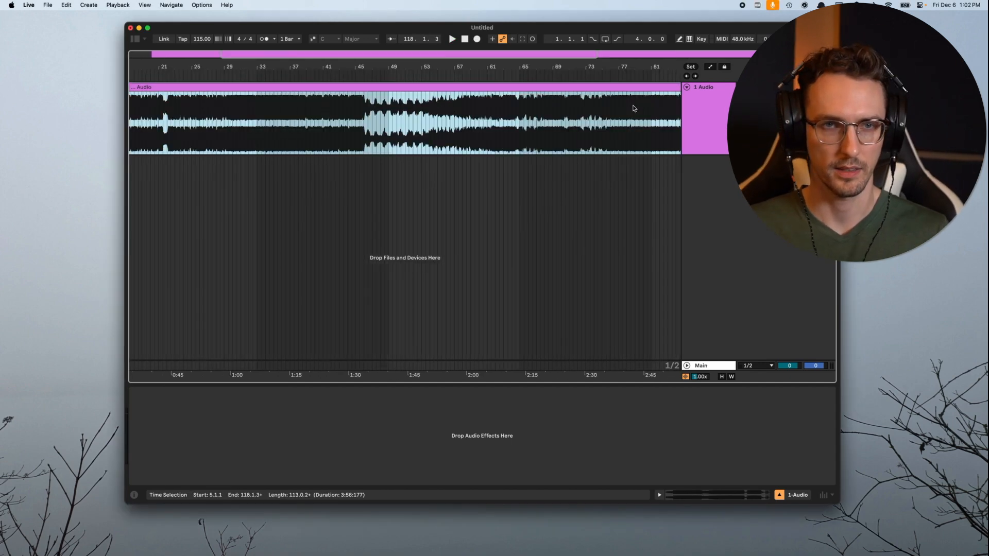
scroll(491, 159, down, 5)
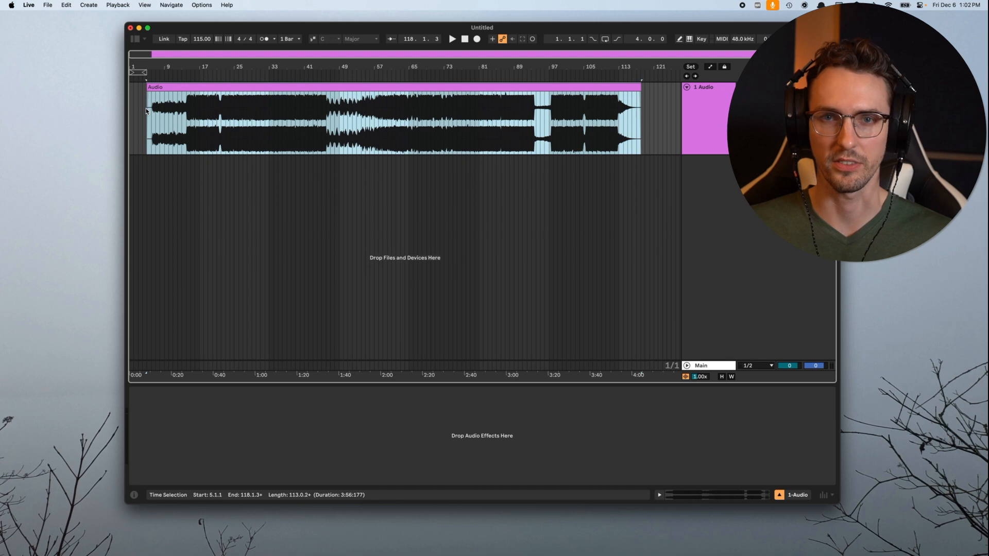
scroll(147, 103, up, 5)
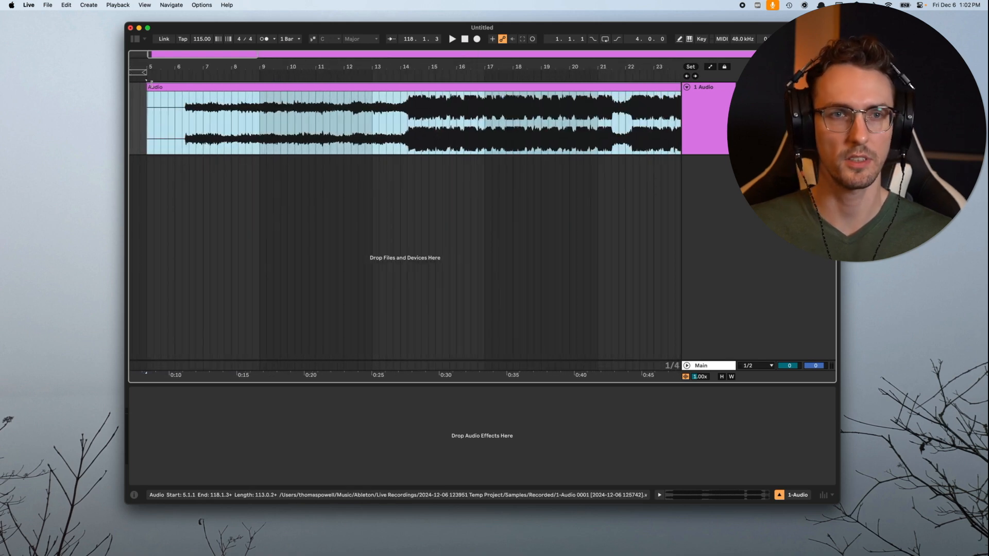
drag(150, 85, 175, 95)
scroll(180, 136, up, 4)
scroll(208, 95, down, 4)
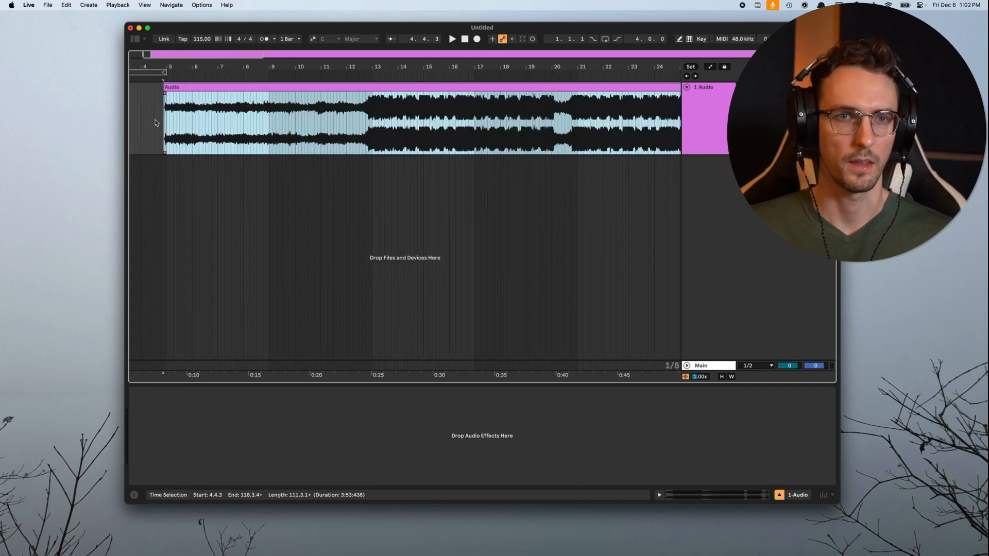
Step: Shift the recorded clip to 4.4.4 so that its first audible sound falls on the bar 5 grid line
scroll(155, 122, up, 10)
click(318, 89)
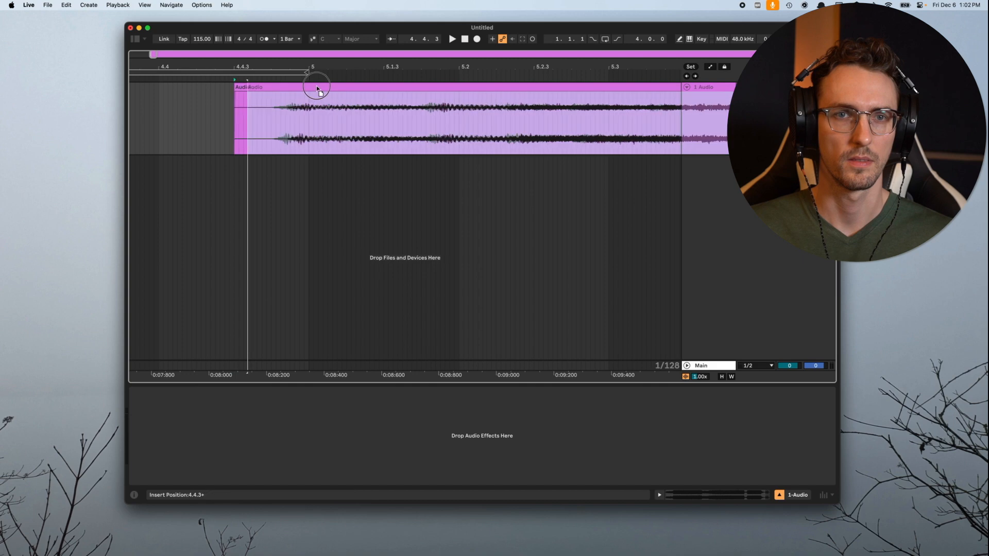
drag(317, 90, 334, 85)
click(331, 88)
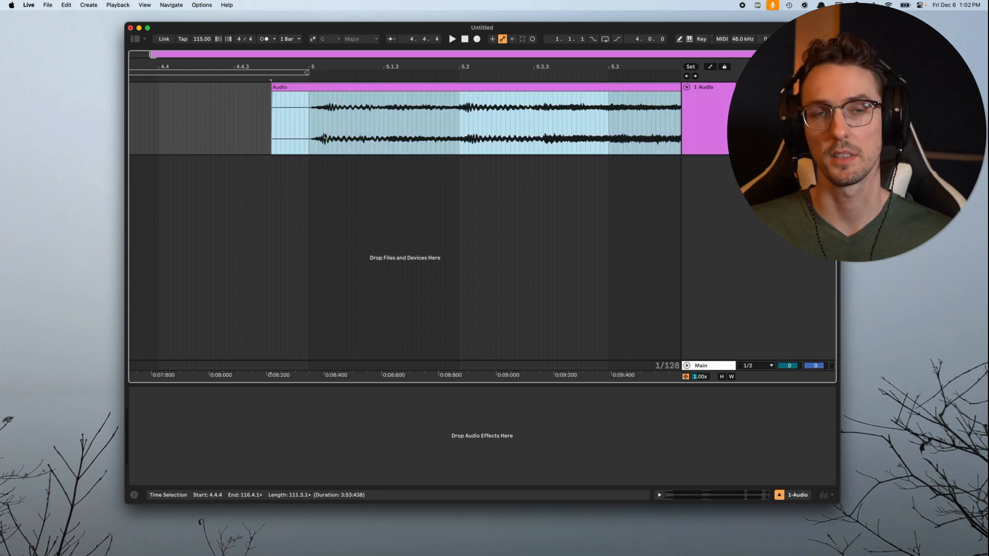
Step: Nudge the recorded clip to about 5.1.1 so that the loud section's first hit lines up with bar 13
scroll(325, 136, right, 5)
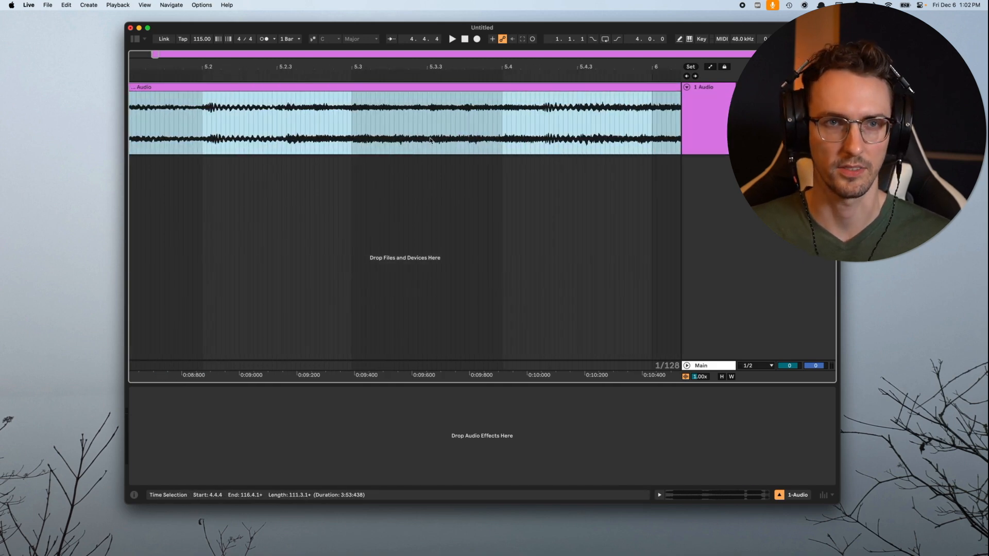
scroll(424, 199, down, 5)
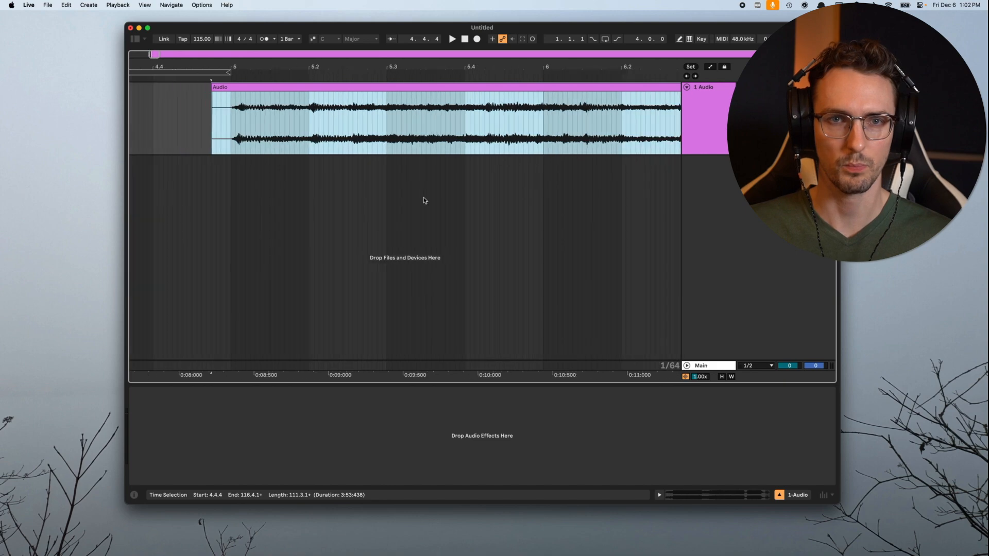
scroll(424, 201, down, 2)
scroll(424, 201, right, 15)
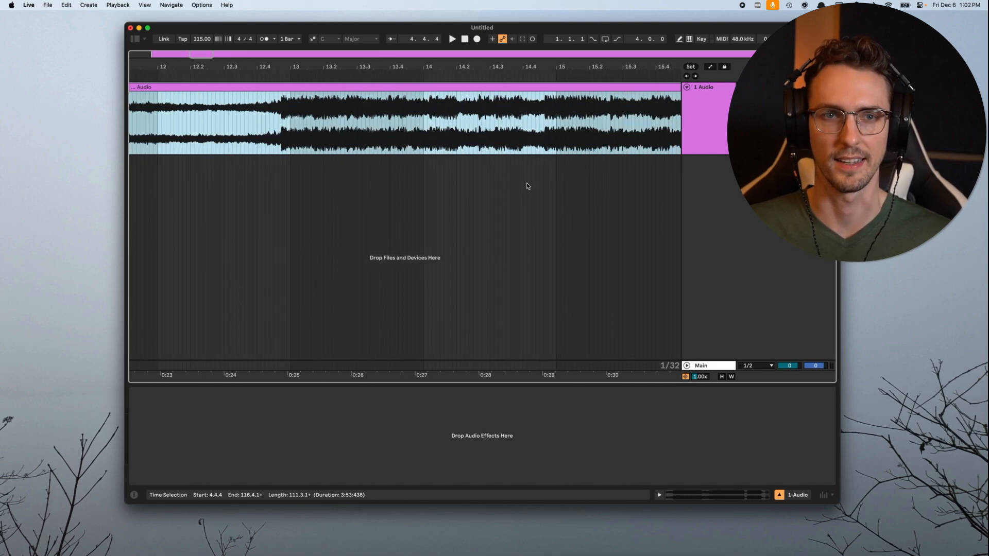
click(305, 89)
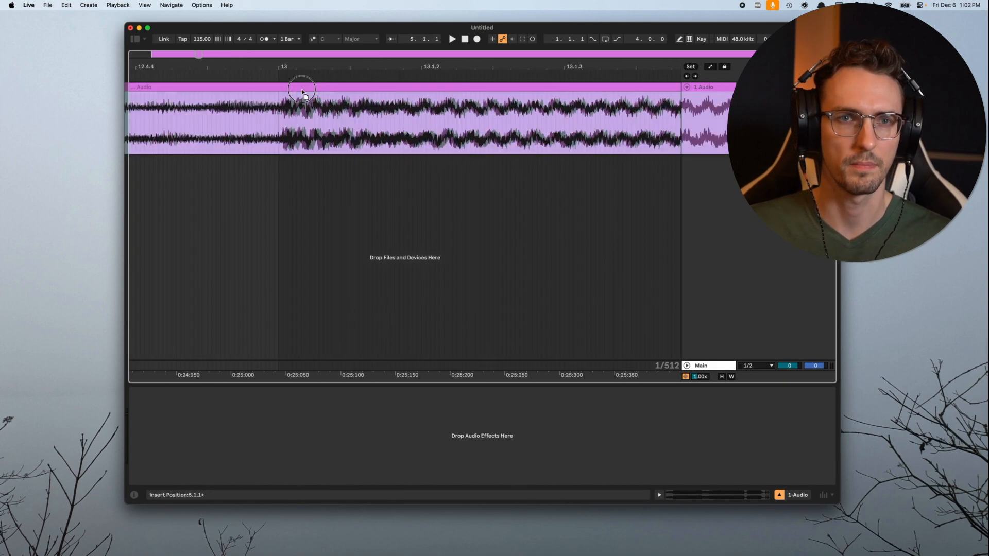
key(z)
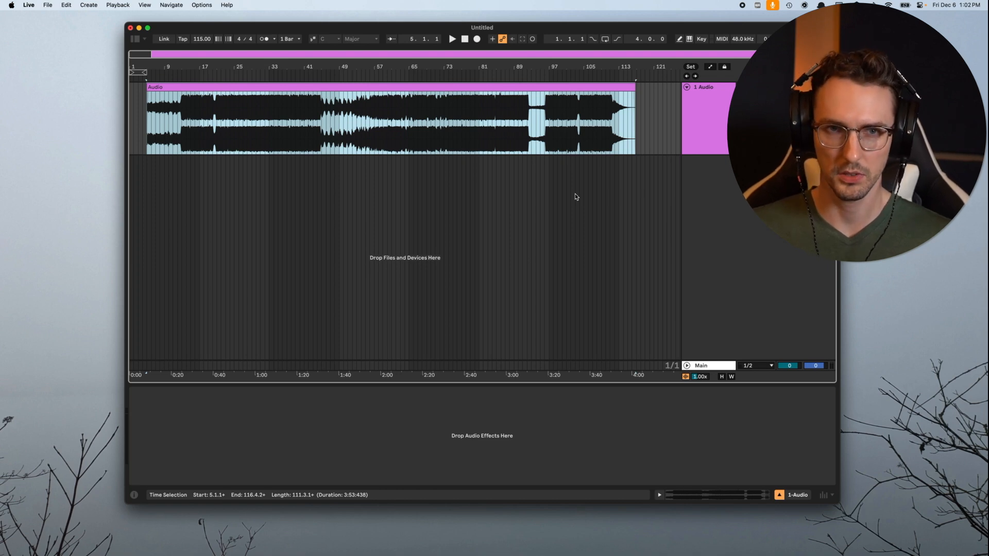
Step: Open the recorded clip's sample settings, set its warp mode to Complex Pro, and toggle warping off and back on
double_click(369, 95)
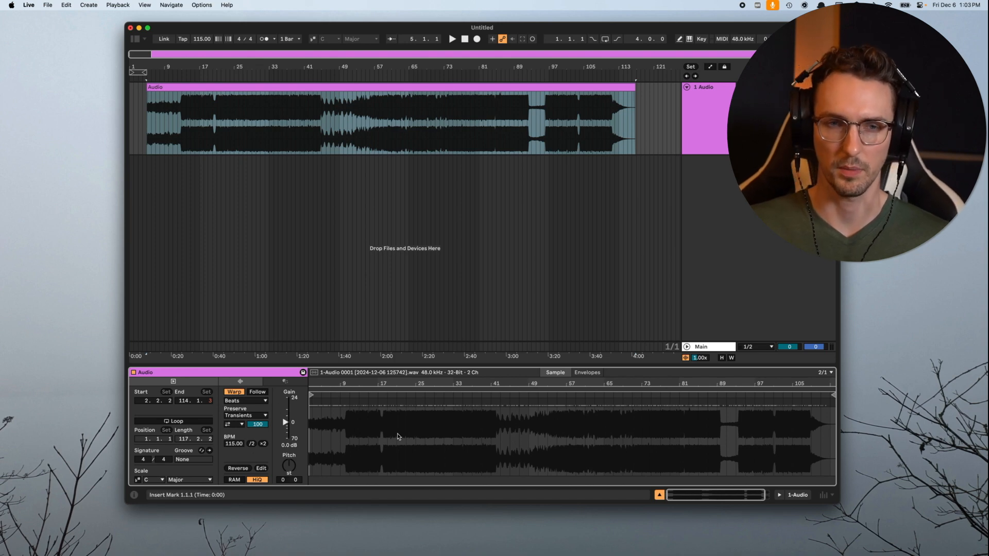
click(255, 402)
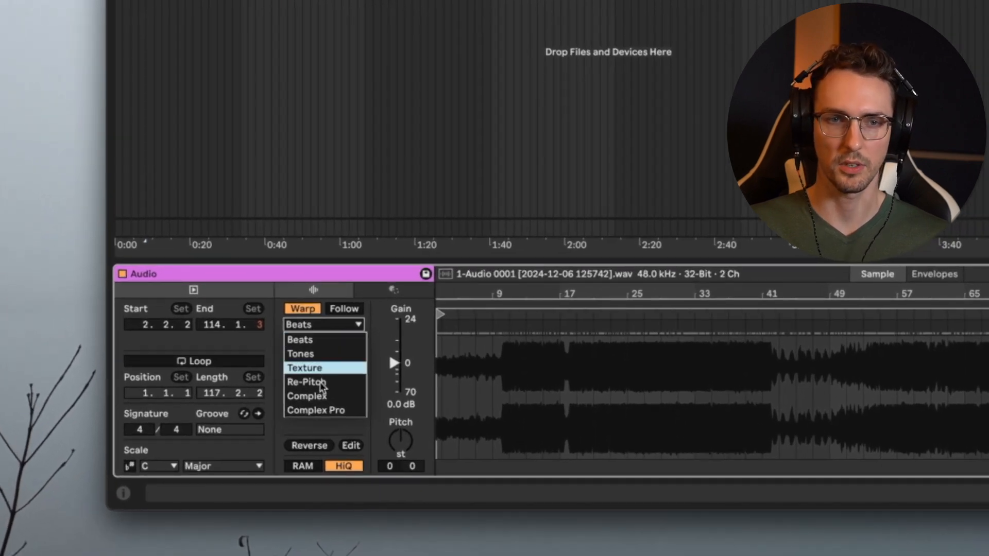
click(324, 410)
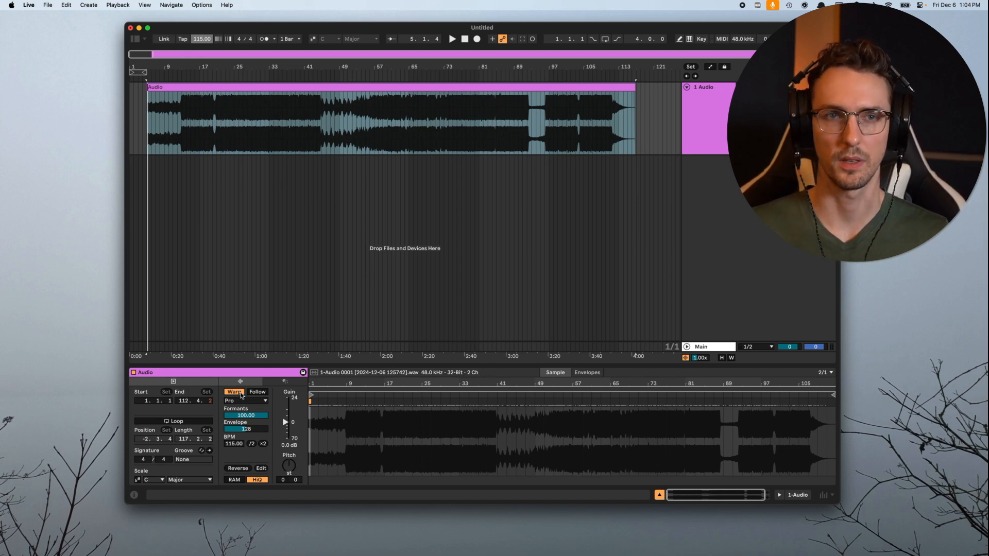
click(234, 392)
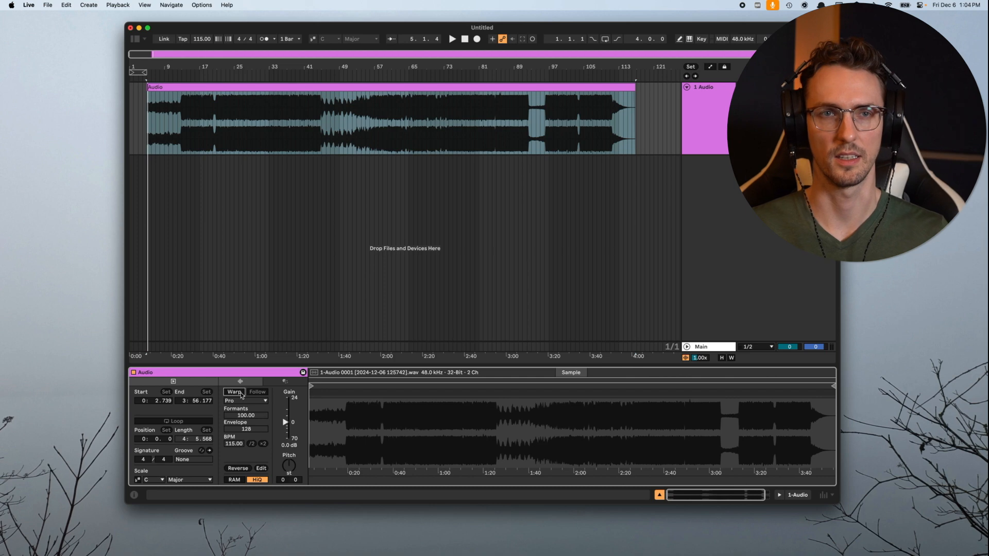
click(235, 393)
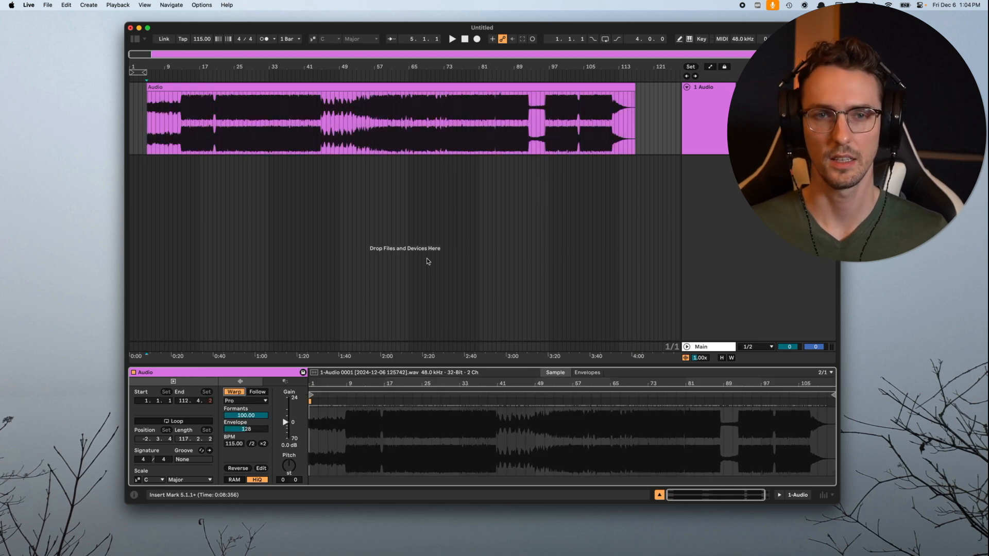
Step: Lower the song tempo to 90 BPM and play the recorded clip from bar 12 to hear it slowed down
click(365, 88)
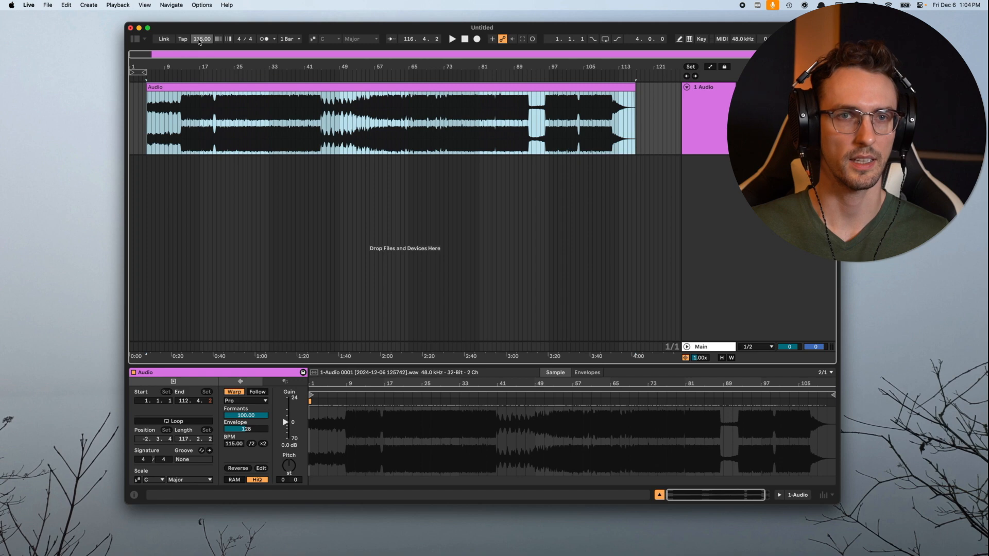
drag(202, 39, 201, 75)
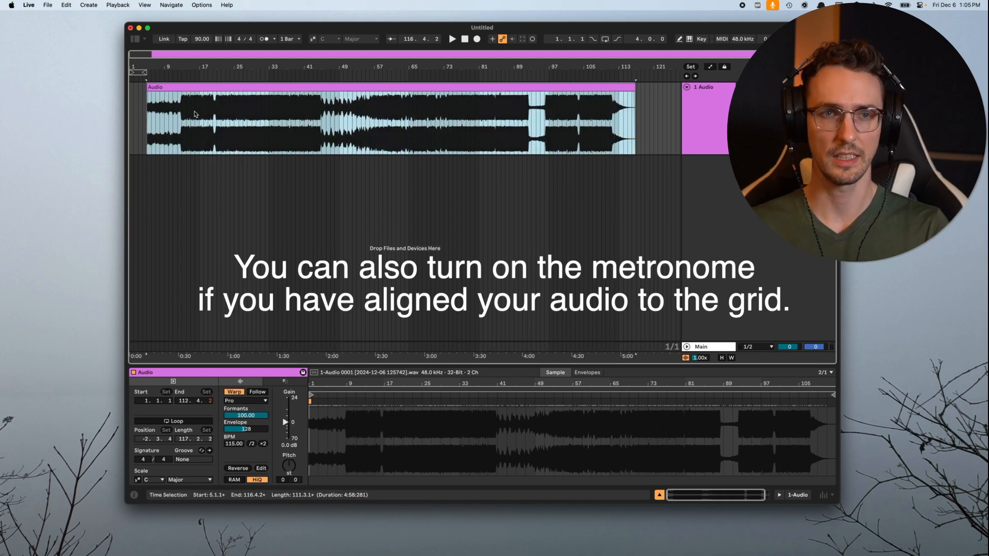
click(178, 130)
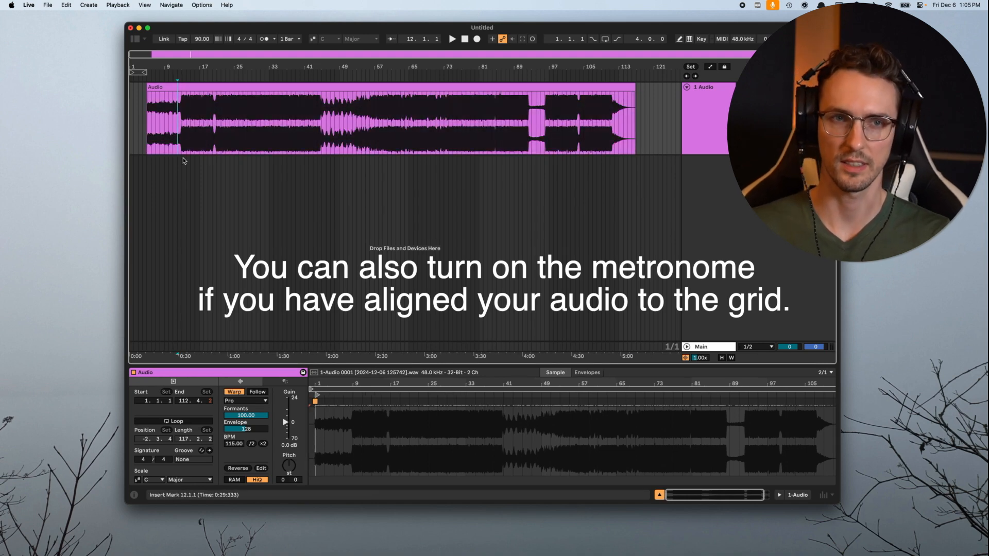
key(space)
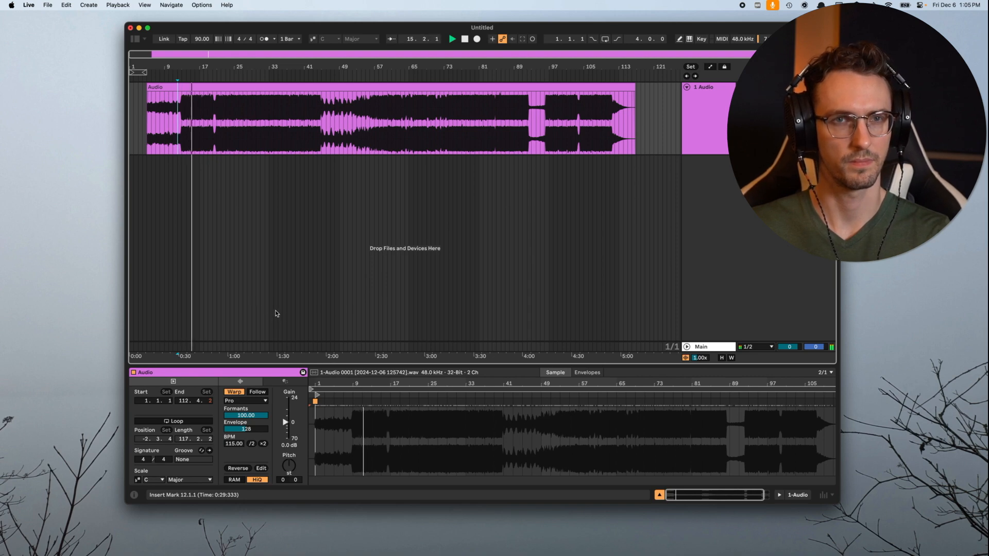
key(space)
Step: Set the song tempo back to 115 BPM and play the clip from bar 12 for comparison
drag(202, 41, 202, 28)
key(space)
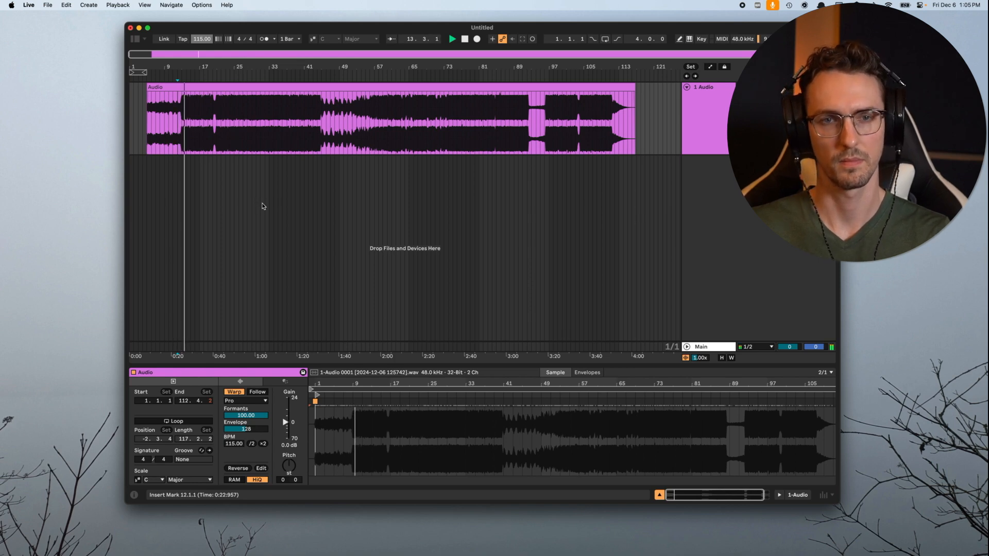
key(space)
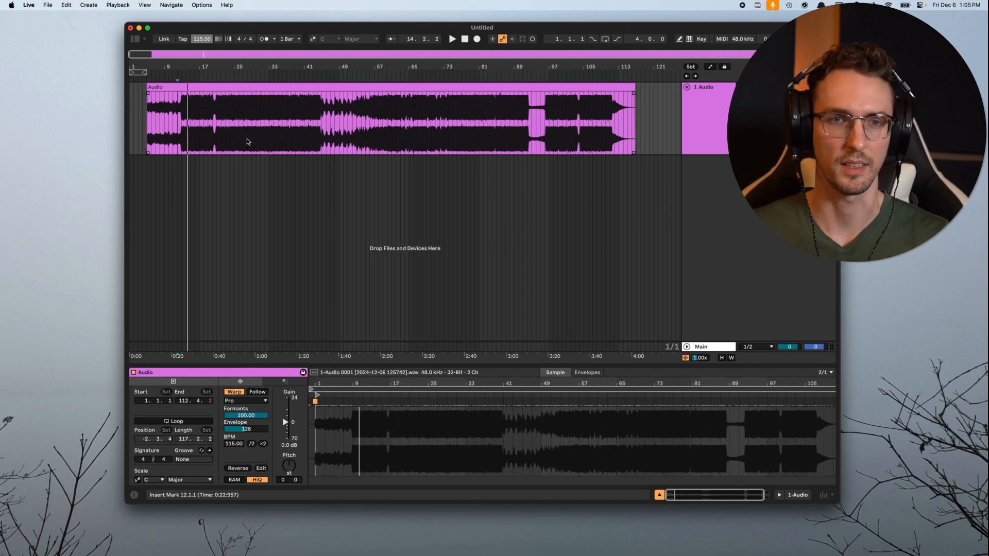
Step: Define a three-bar loop on the recorded clip from 8.1.1 to 11.1.1, and reselect the whole clip
drag(160, 132, 172, 133)
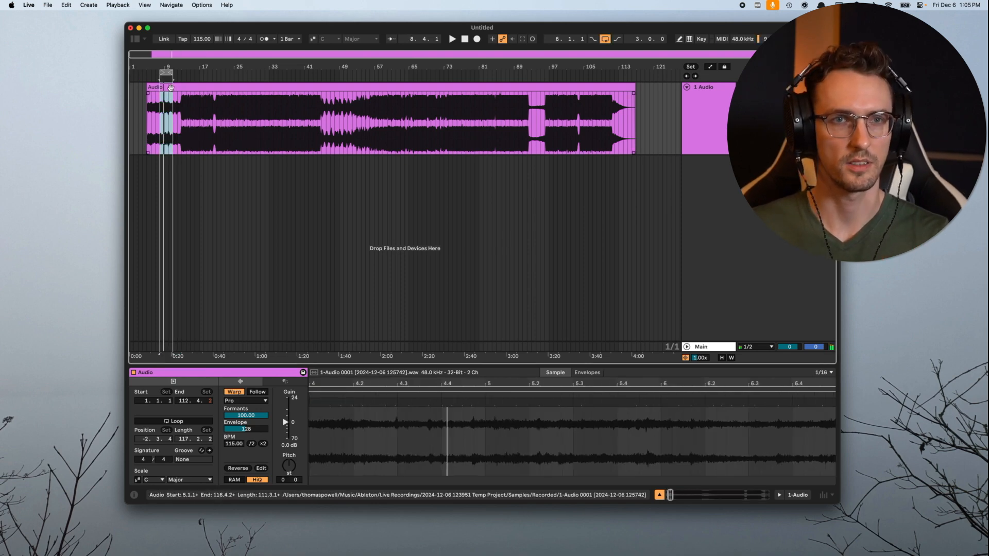
scroll(168, 98, up, 10)
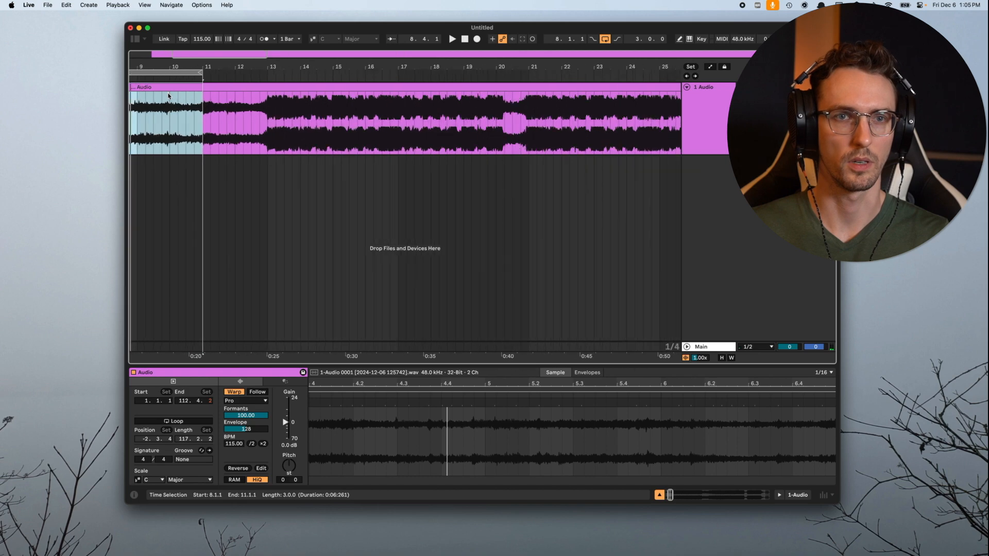
scroll(295, 121, left, 10)
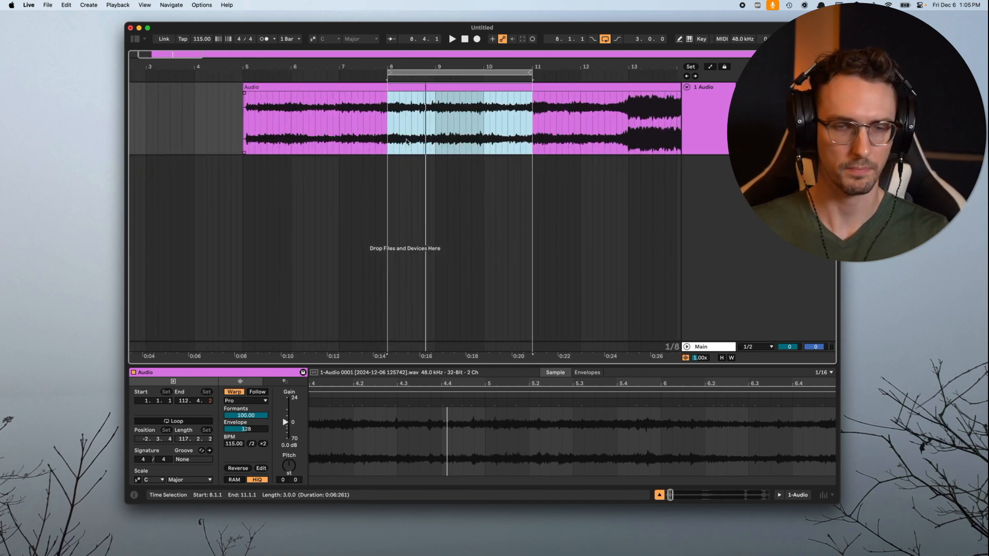
scroll(408, 141, down, 8)
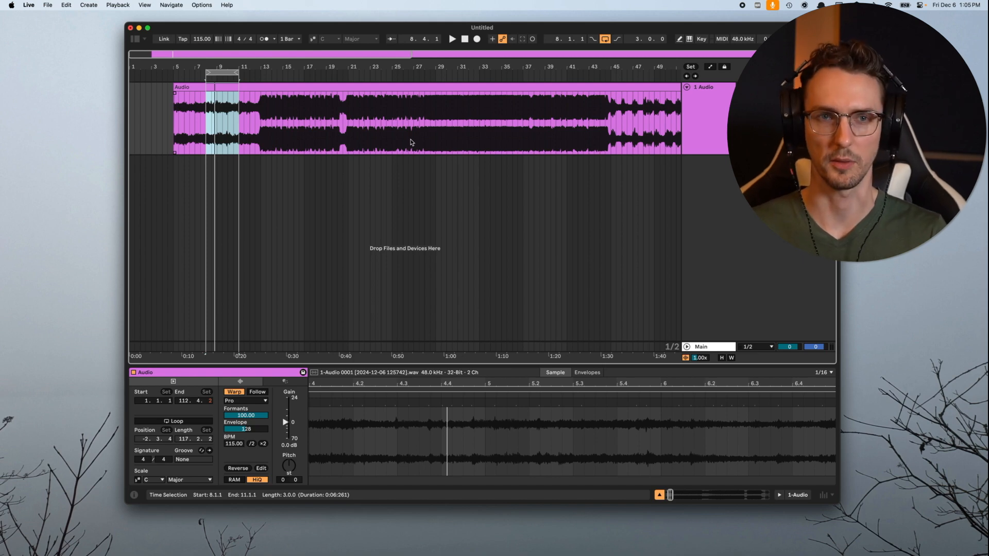
scroll(411, 142, down, 3)
click(380, 89)
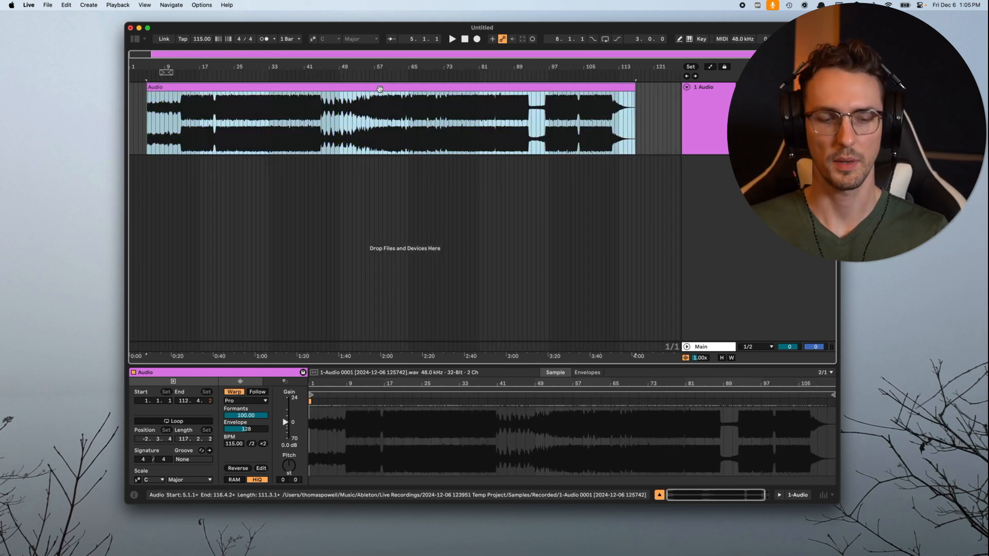
Step: Load EQ Eight from the EQ collection onto the audio track's device chain and hide the browser
key(shift+Tab)
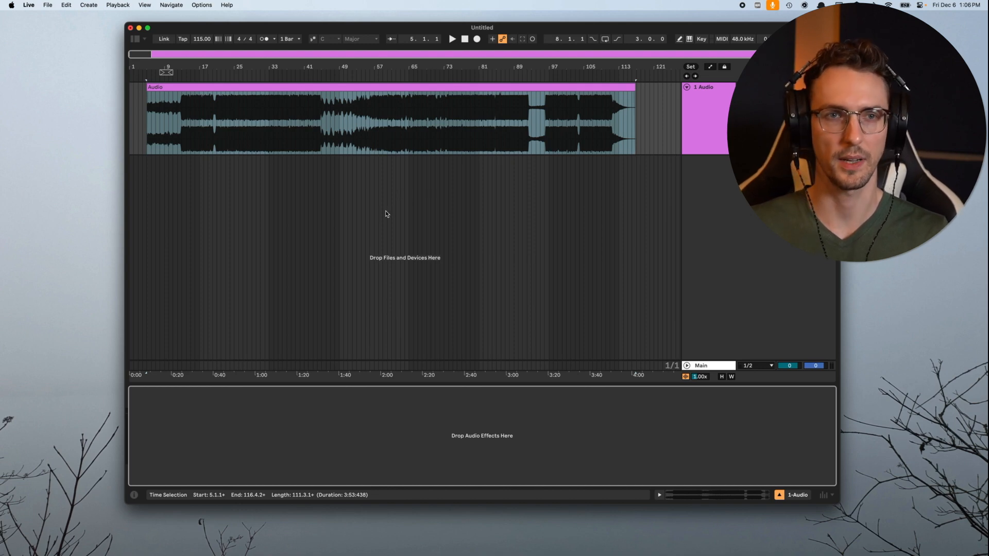
click(139, 40)
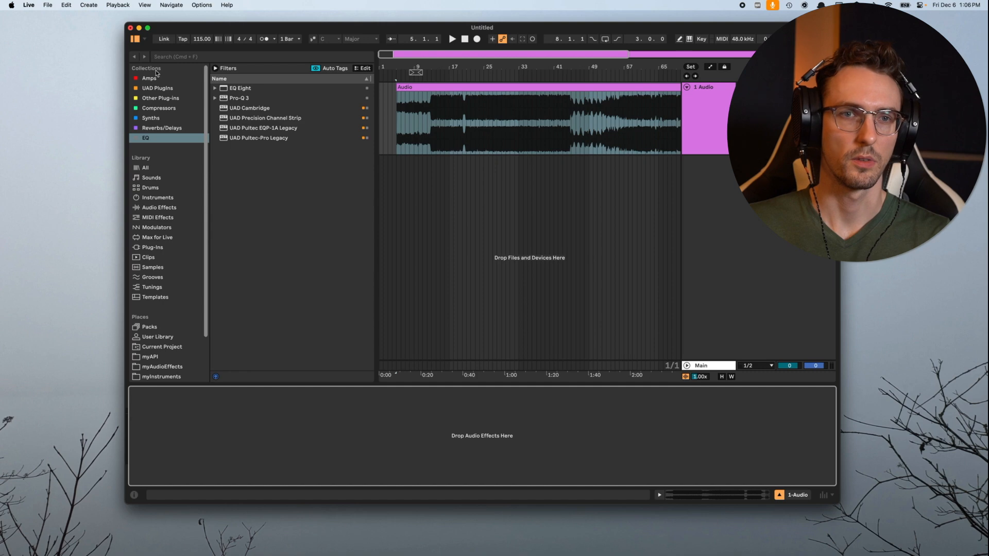
click(227, 78)
click(244, 89)
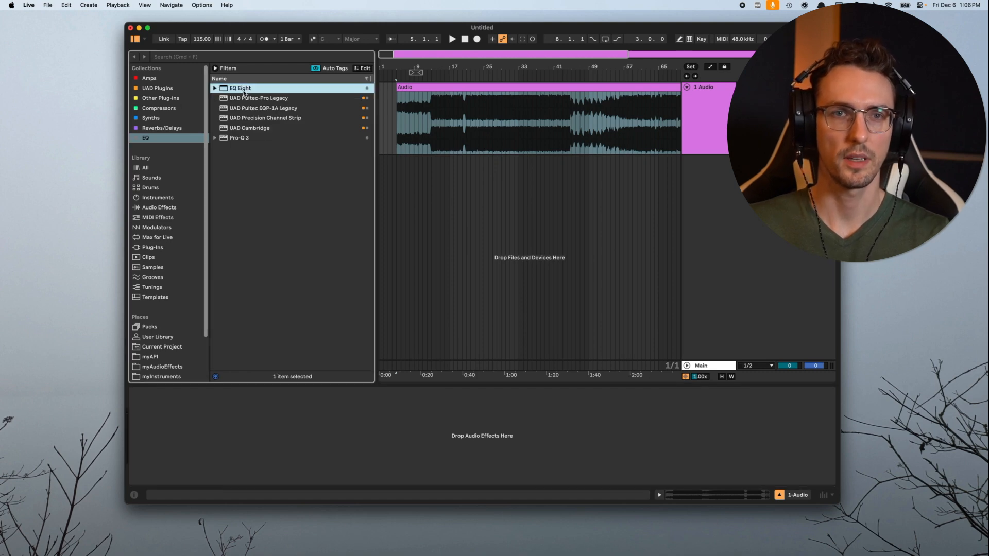
drag(249, 125, 282, 410)
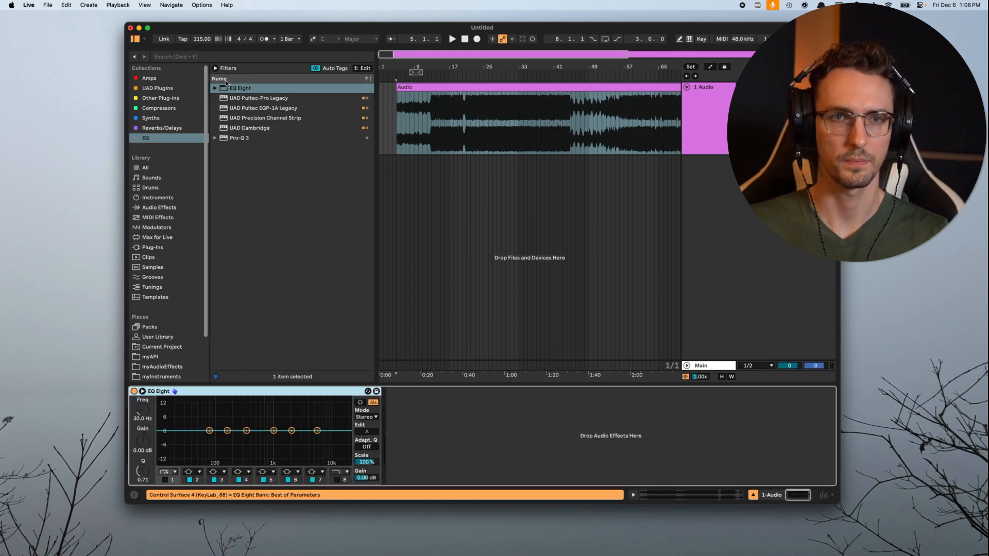
click(272, 79)
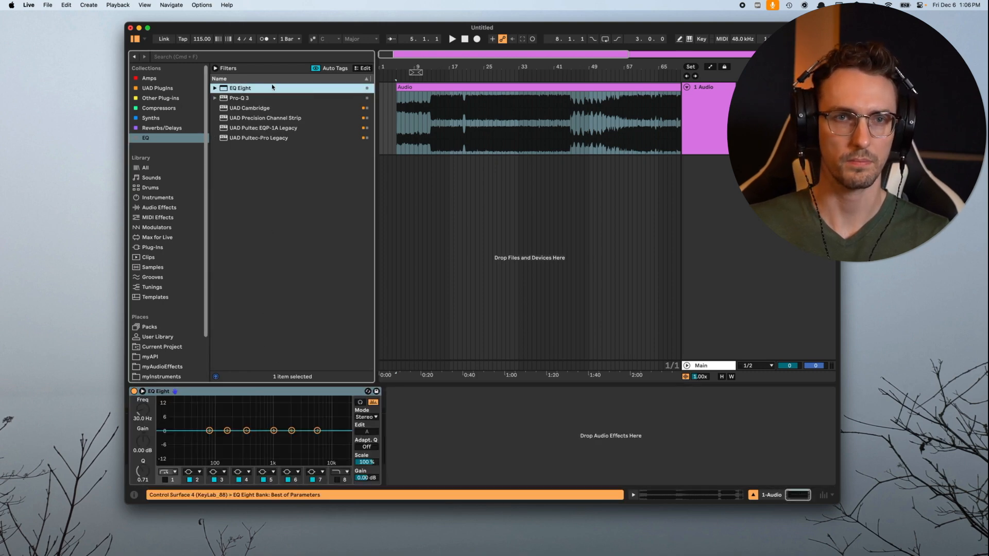
click(136, 40)
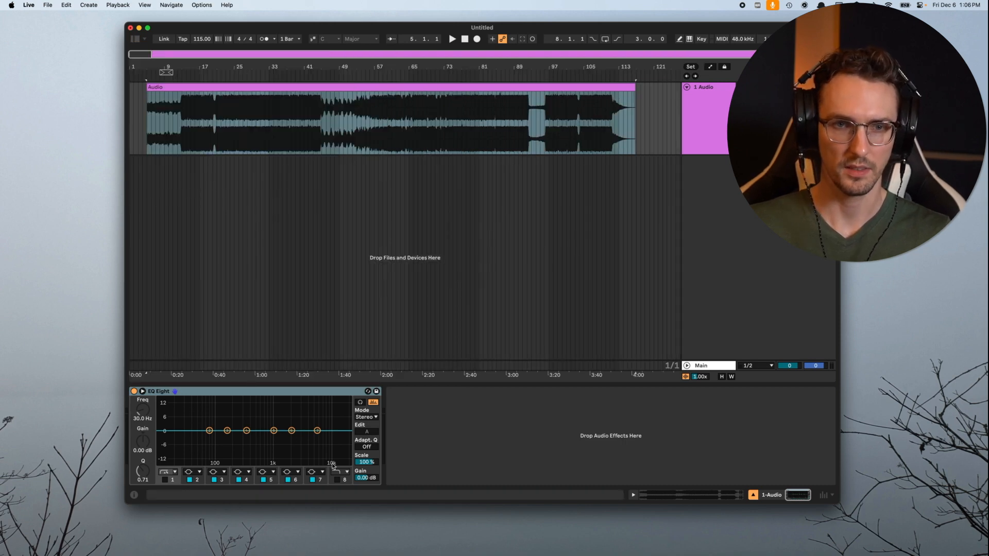
Step: Place the playback start at bar 13 and lower the song tempo to 90 BPM
click(182, 124)
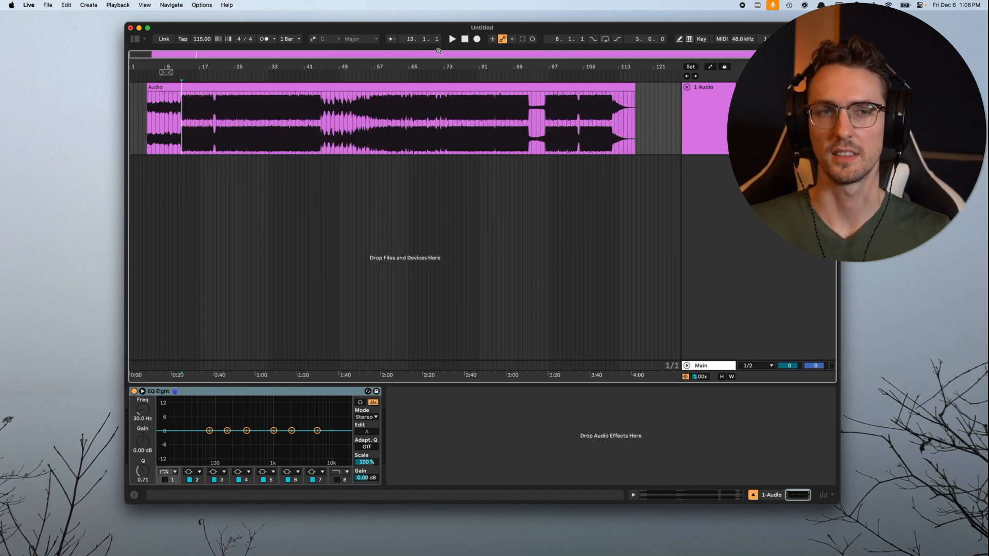
drag(202, 38, 201, 54)
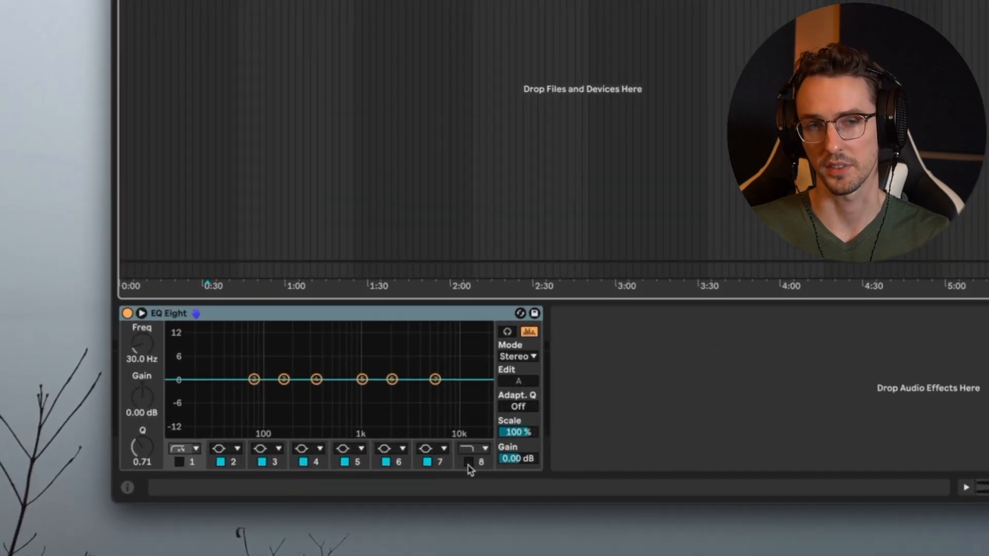
Step: Enable EQ Eight's high-cut band 8 and set it to 16.2 kHz with a Q of 0.34 during playback
click(468, 463)
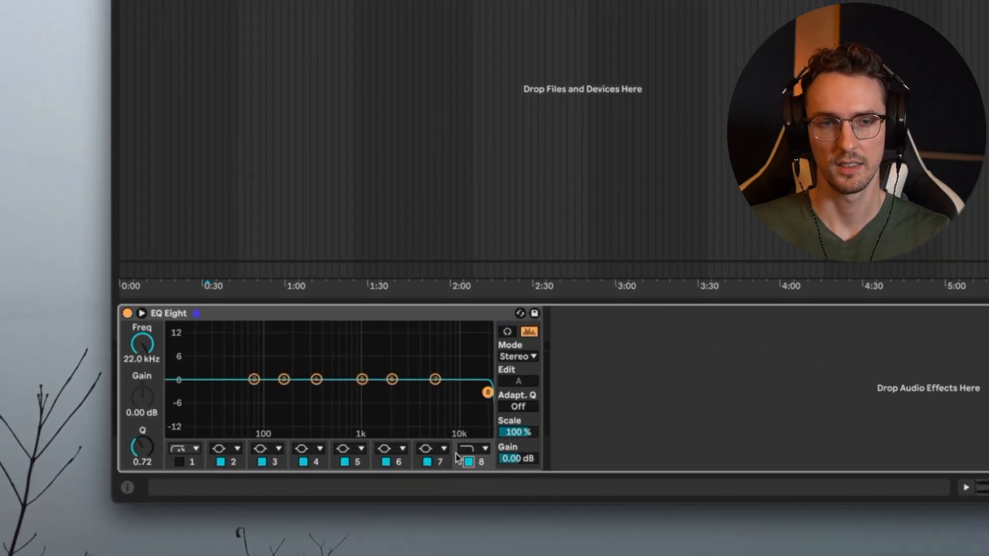
mouse_move(153, 344)
mouse_down()
mouse_move(154, 360)
mouse_move(145, 353)
mouse_up()
key(space)
drag(143, 448, 143, 454)
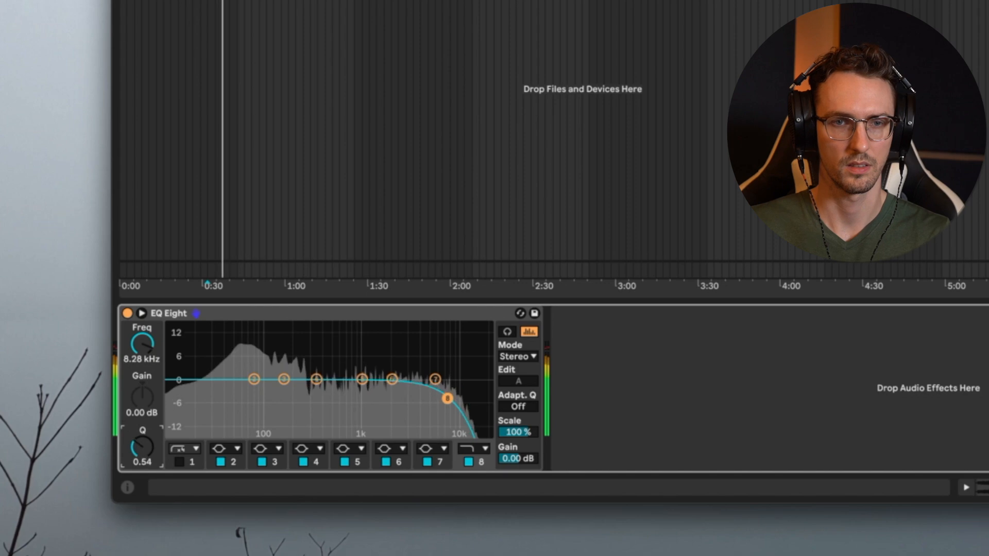
Step: Bypass and re-enable EQ Eight during playback to compare the sound, and stop playback
click(127, 313)
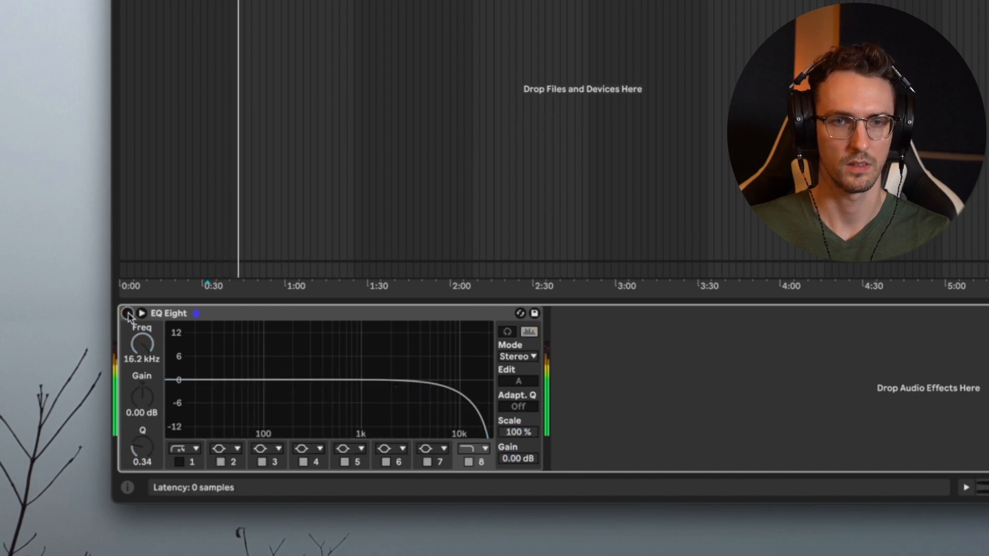
click(127, 314)
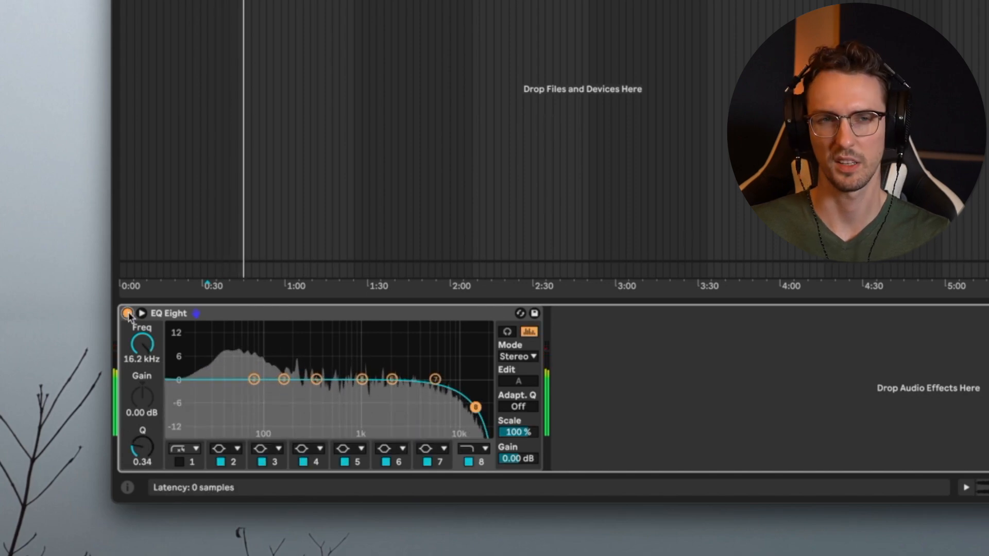
key(space)
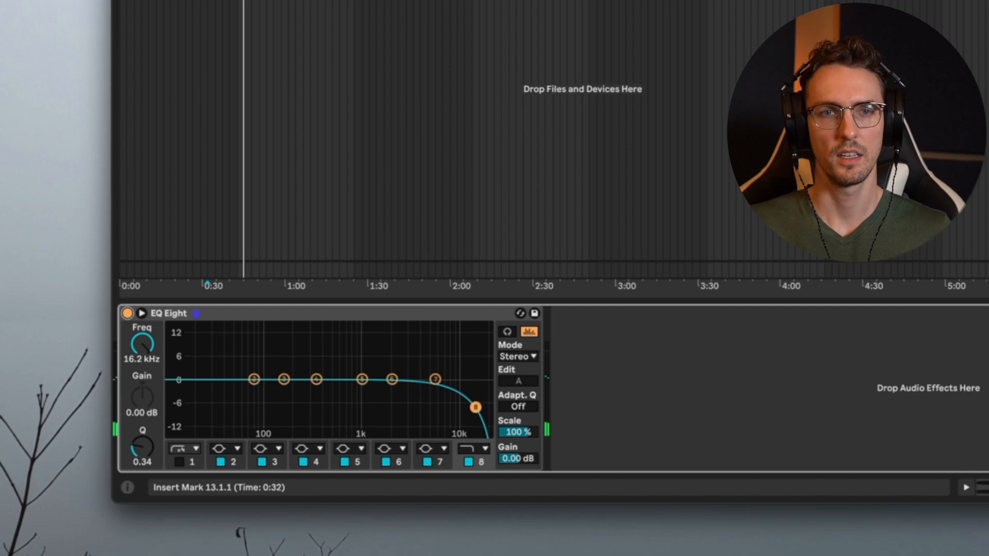